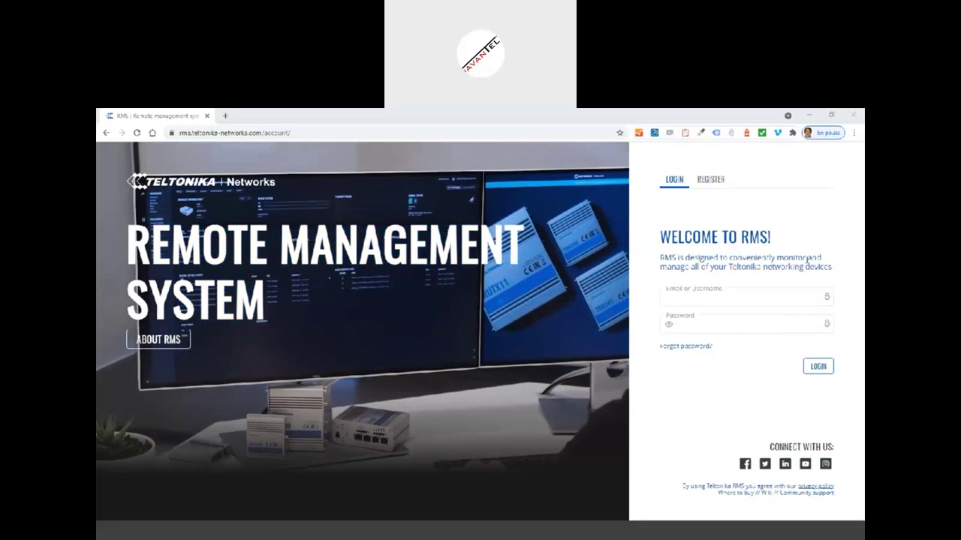
- Sign in to Teltonika RMS with the account username and password, then open the Devices list
left_click(696, 299)
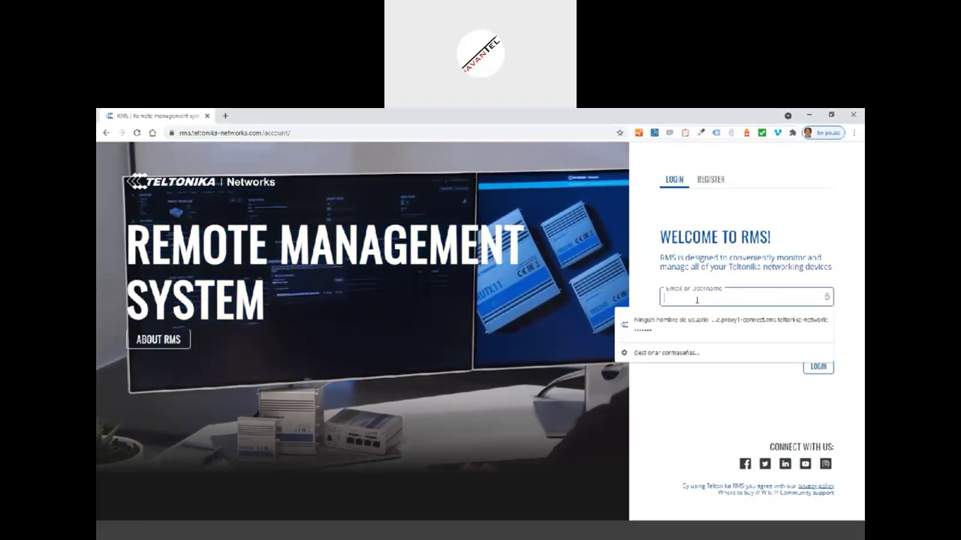
type("test.davantel")
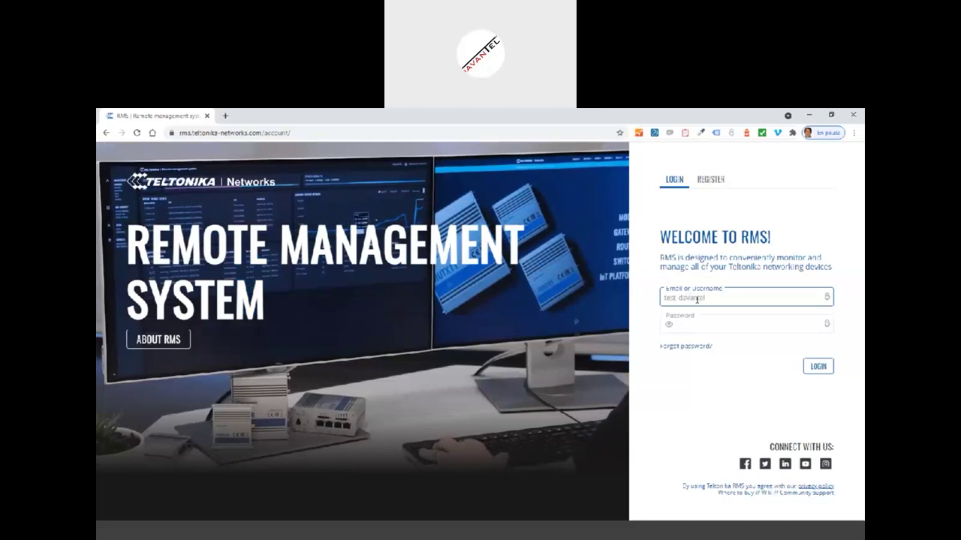
key("Tab")
type("*******")
key("Return")
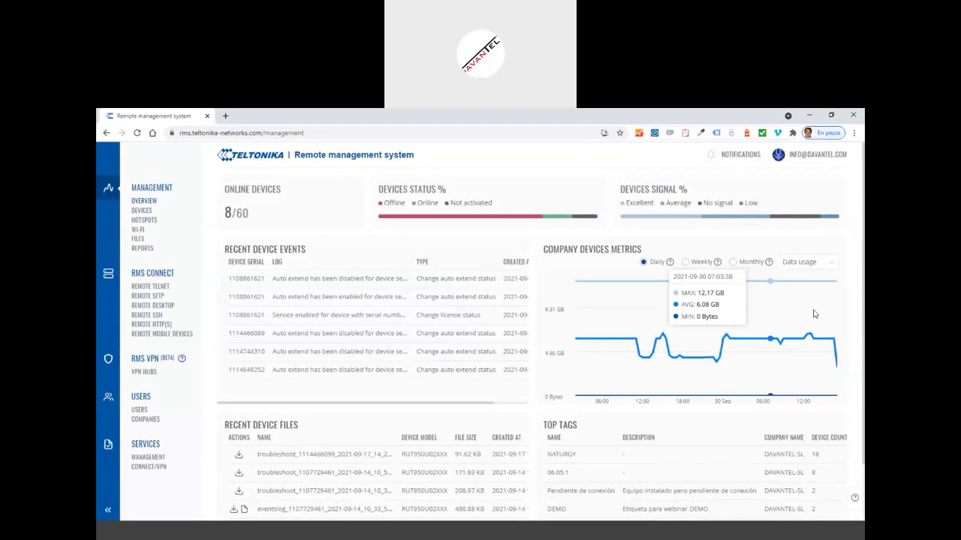
left_click(145, 211)
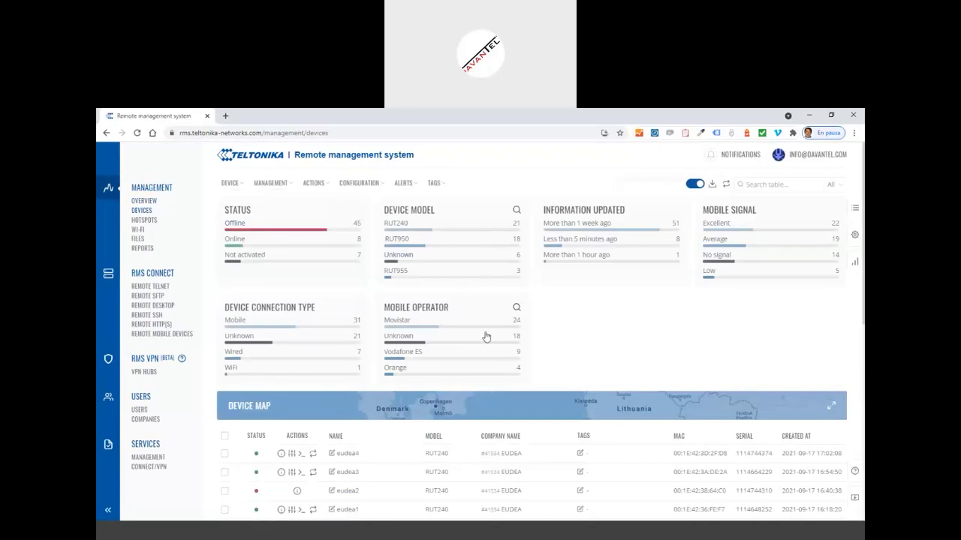
- Filter the device table to Online status, leaving the 8 online routers
mouse_move(488, 348)
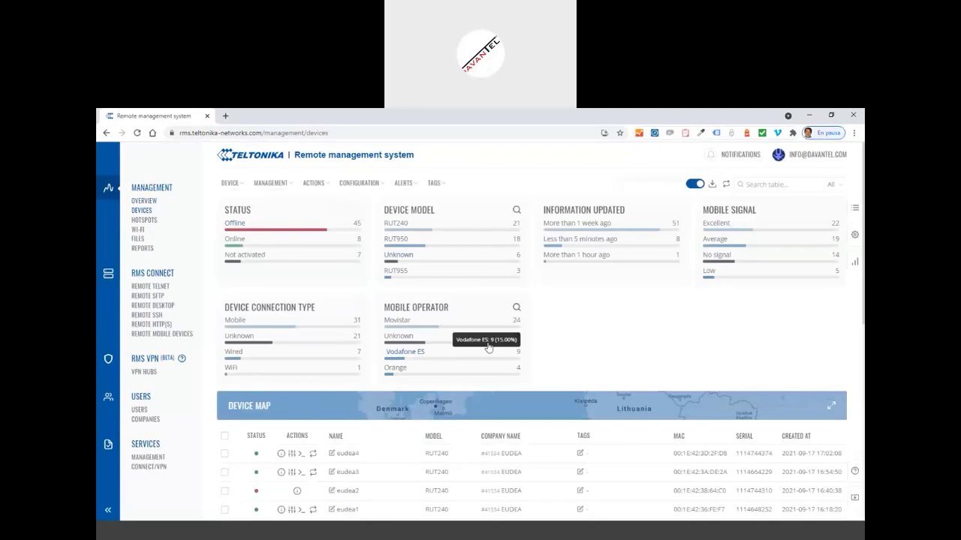
left_click(248, 240)
scroll(443, 375, "down", 2)
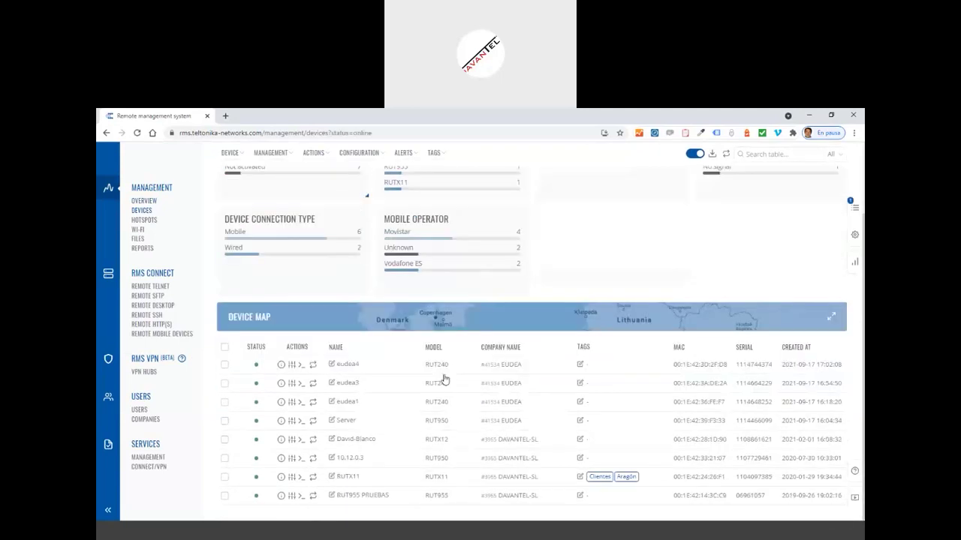
scroll(441, 376, "up", 2)
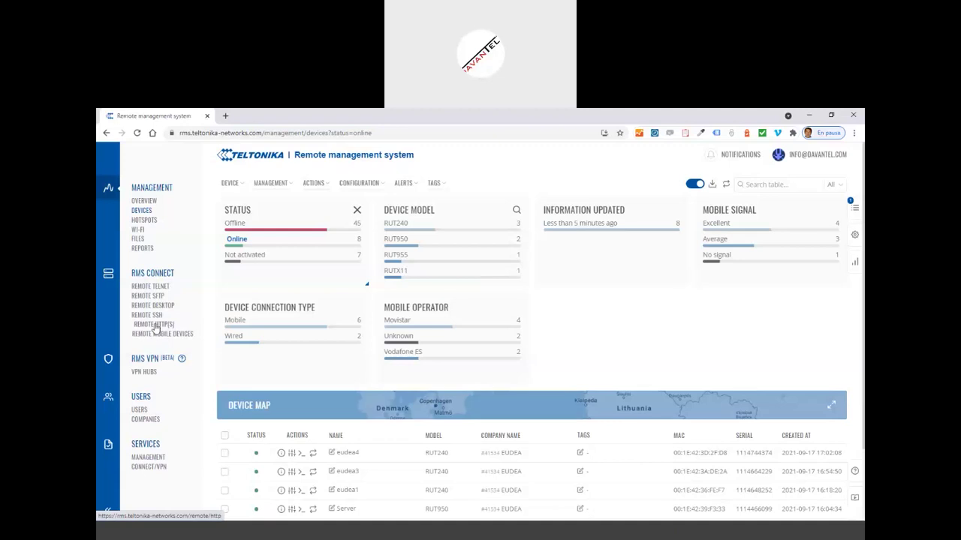
- Generate a temporary Remote HTTP(S) proxy link for TELEFONO_IP and open it in a new tab
left_click(154, 326)
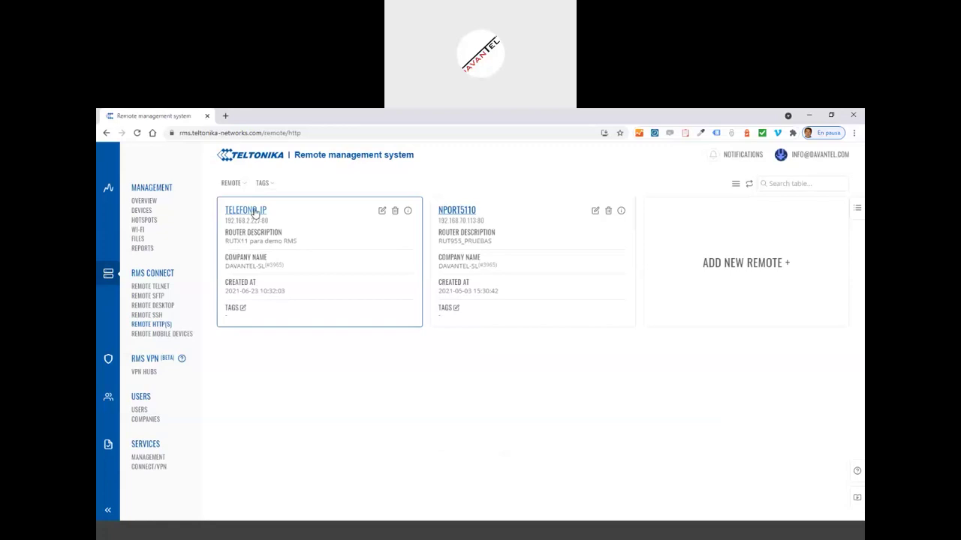
left_click(255, 219)
left_click(546, 337)
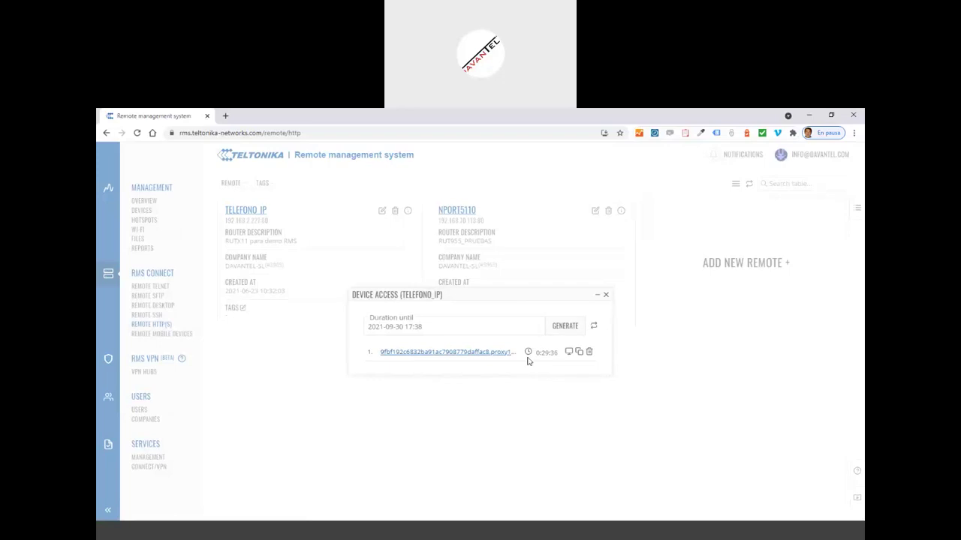
left_click(467, 357)
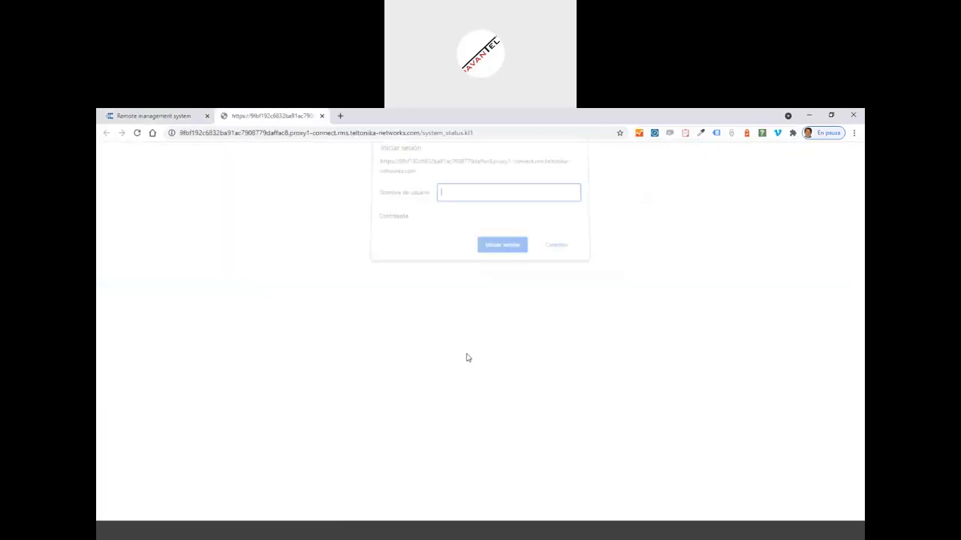
- Log into the Alcatel Temporis IP100 web page with the phone's credentials, declining to save the password
type("dmin")
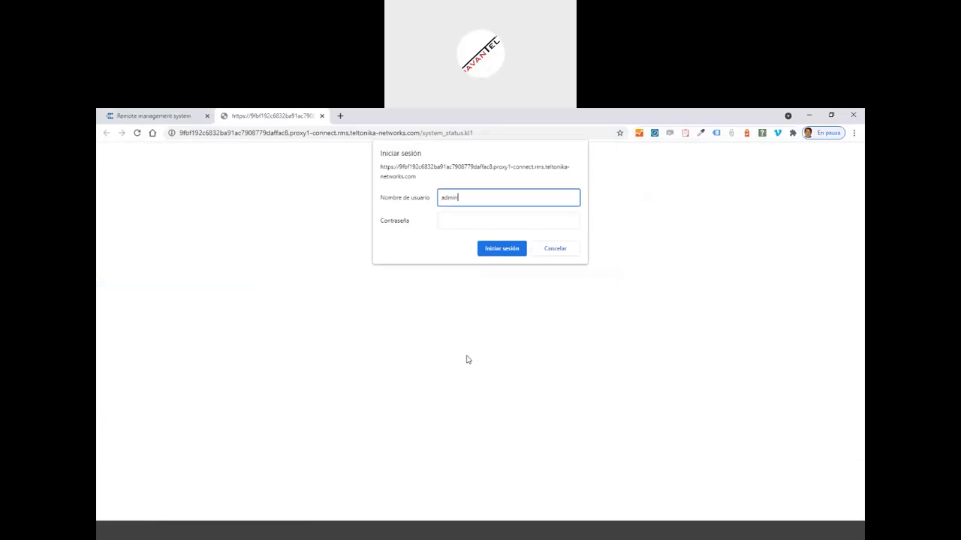
key("Tab")
type("admin")
key("Return")
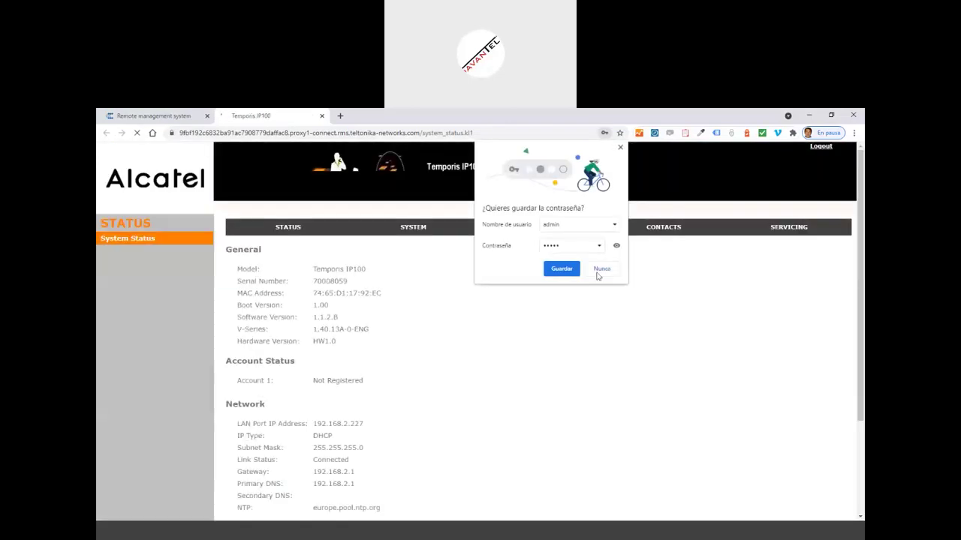
left_click(602, 270)
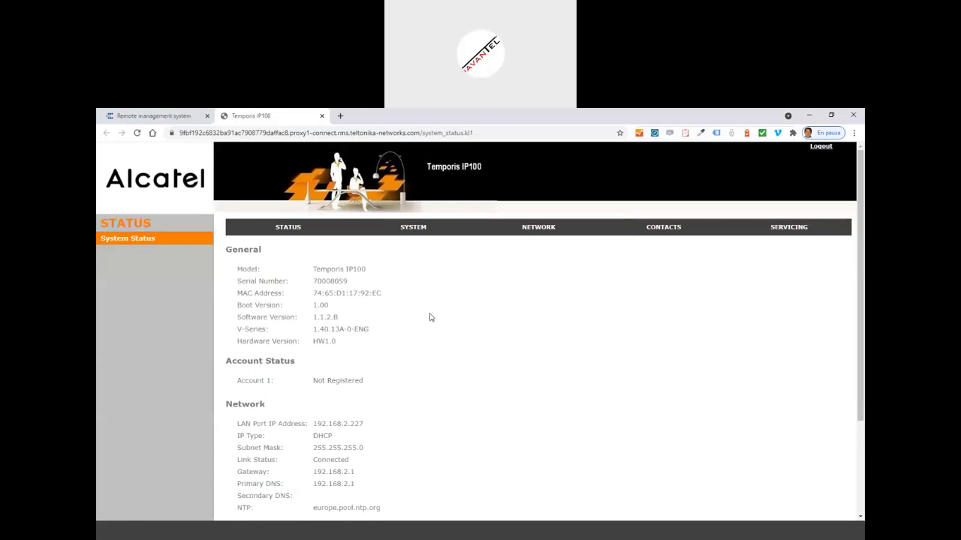
- Close the phone's tab and the device access dialog, returning to the TELEFONO_IP and NPORT5110 remotes list
left_click(322, 117)
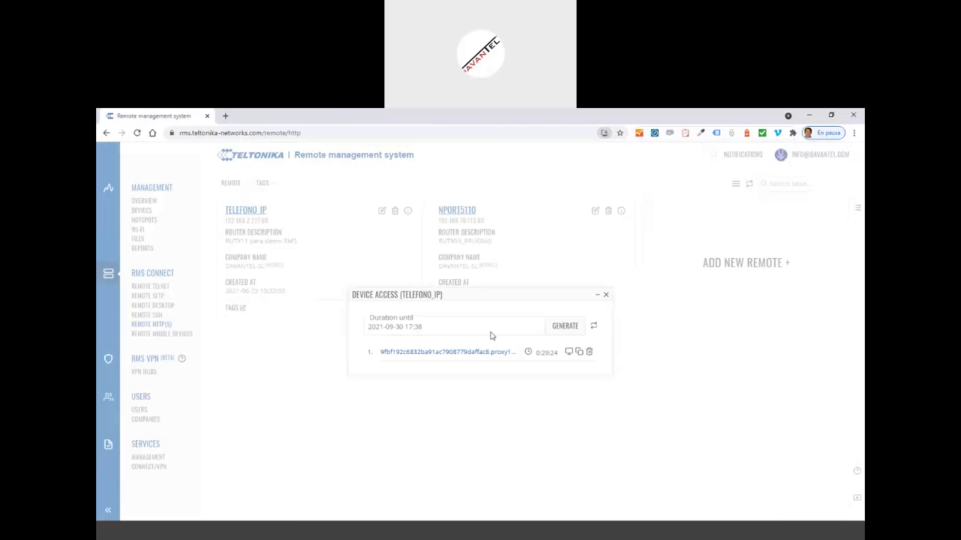
left_click(607, 296)
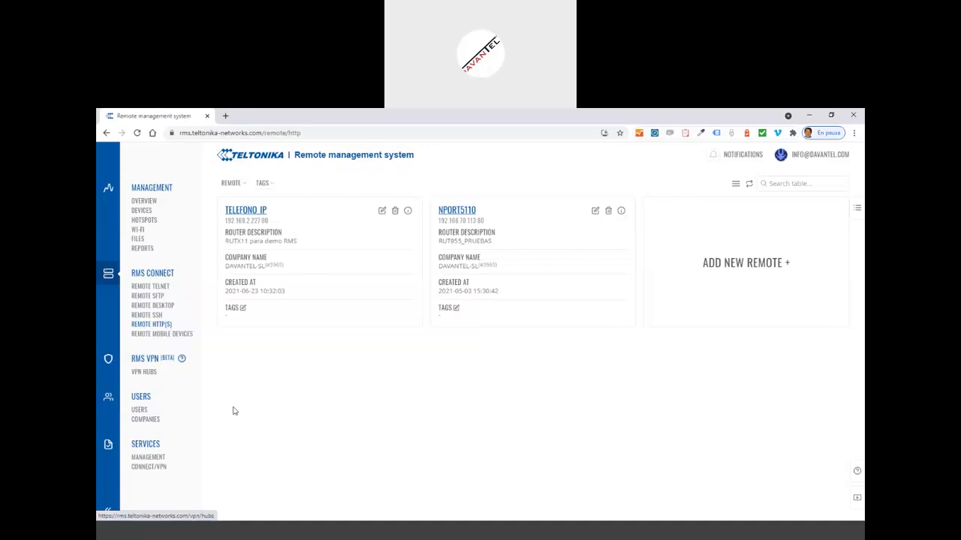
- Show the VPN Hubs page listing the DEMO2 and DEMO hubs
left_click(148, 374)
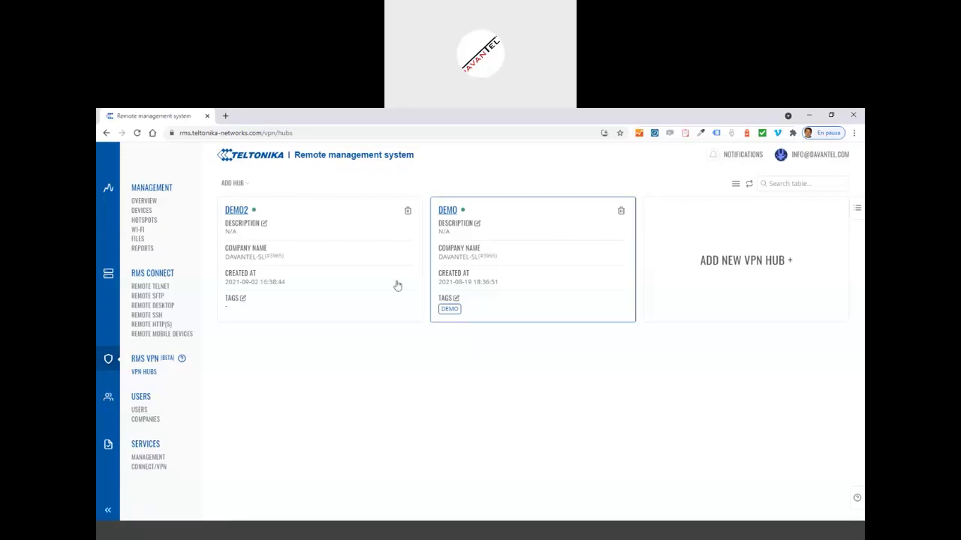
- Open DEMO2's hub details, showing Online status and the RUT955 PRUEBAS session at 192.168.255.10
left_click(236, 210)
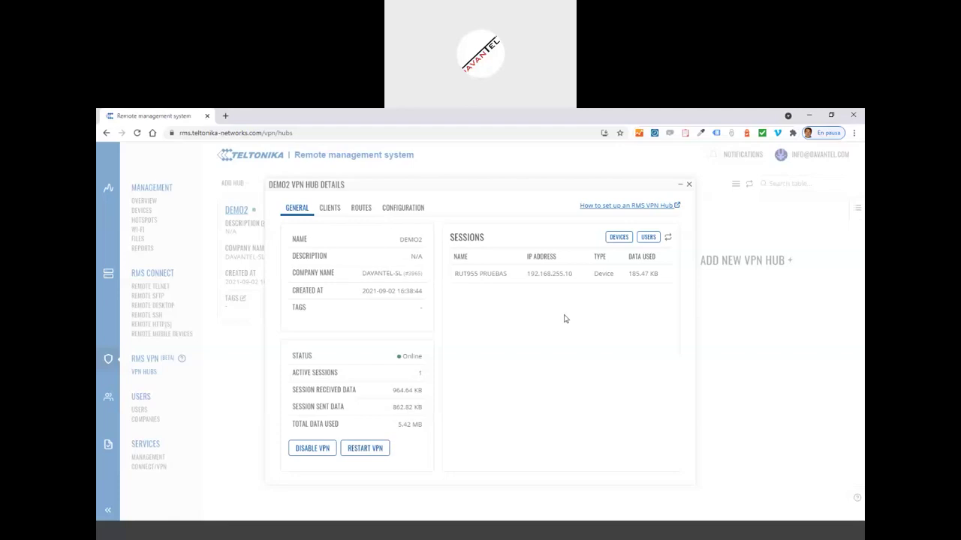
- View DEMO2's clients and filter the table to the two user clients, Teltonika_support_user and an RMS user
left_click(334, 211)
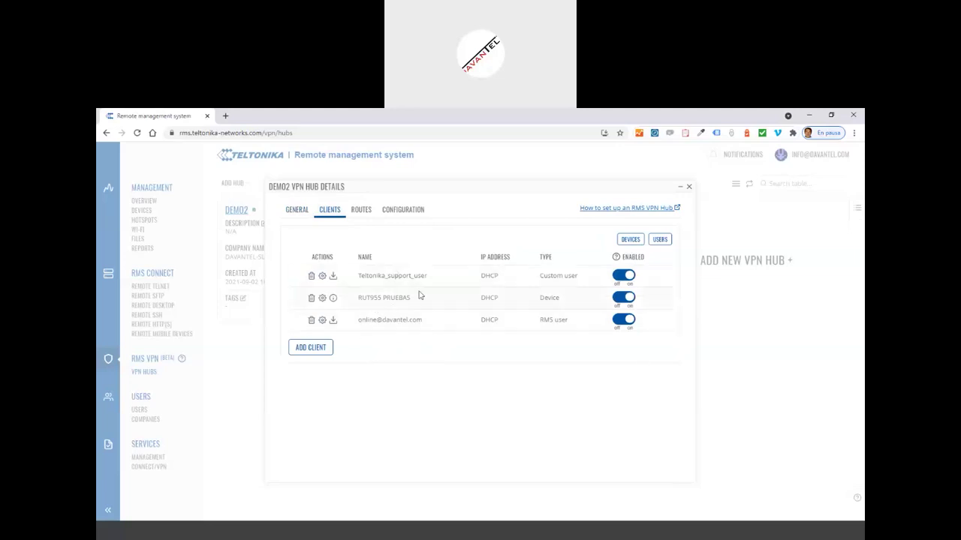
left_click(630, 240)
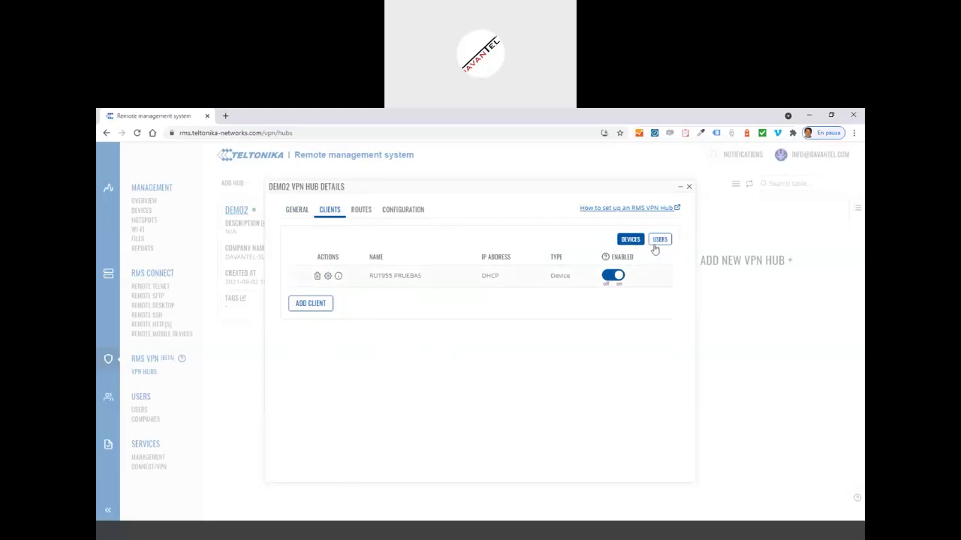
left_click(661, 240)
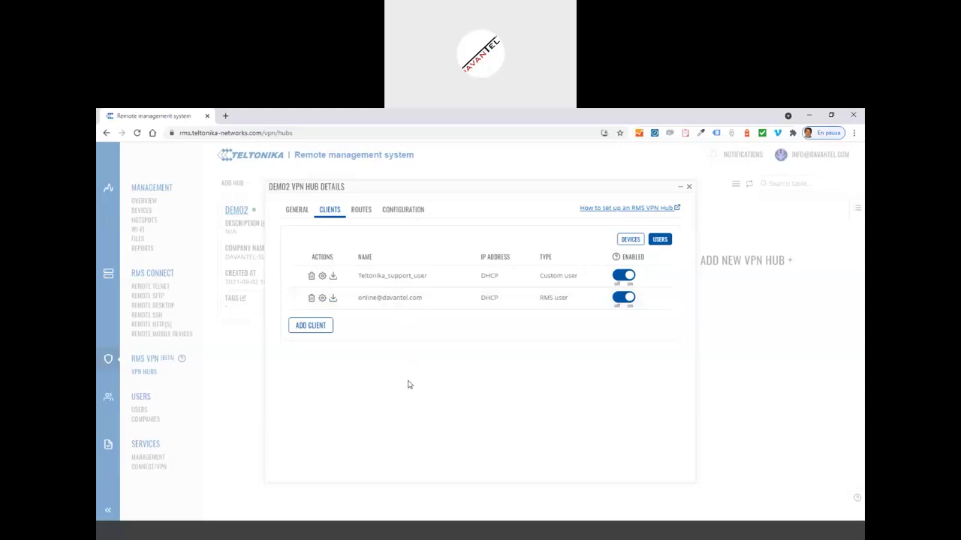
- Add the RUTX11 router from RMS Devices as a DEMO2 client and confirm the configuration
left_click(307, 327)
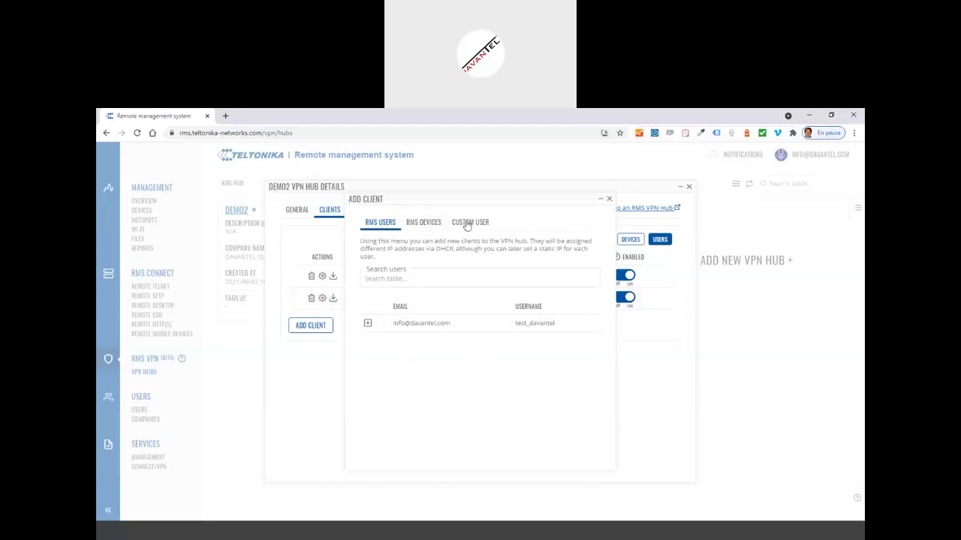
left_click(467, 224)
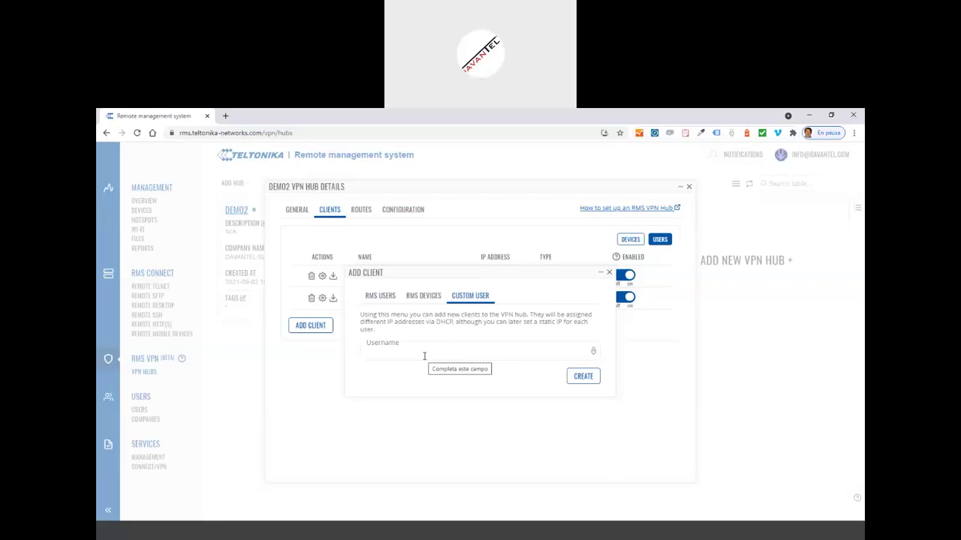
left_click(422, 297)
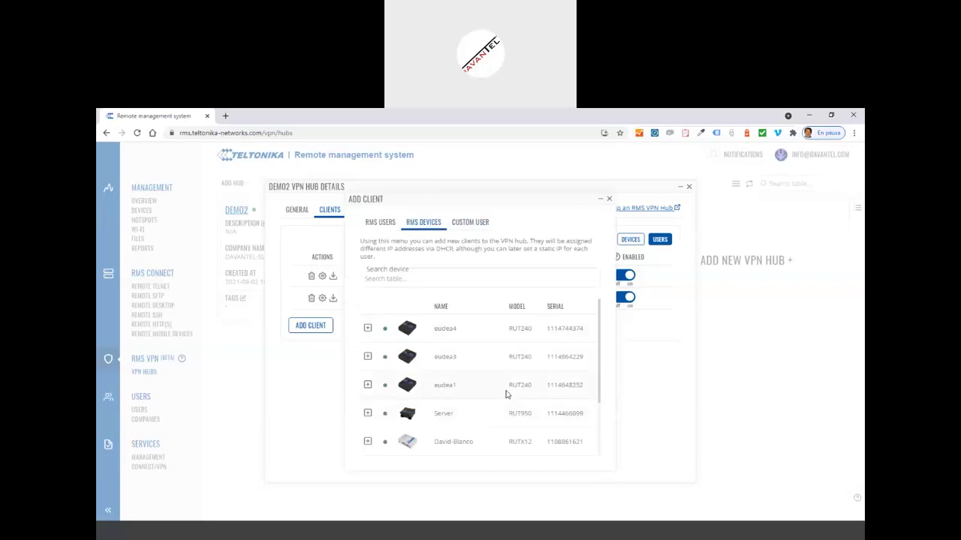
scroll(508, 395, "down", 2)
scroll(507, 395, "down", 1)
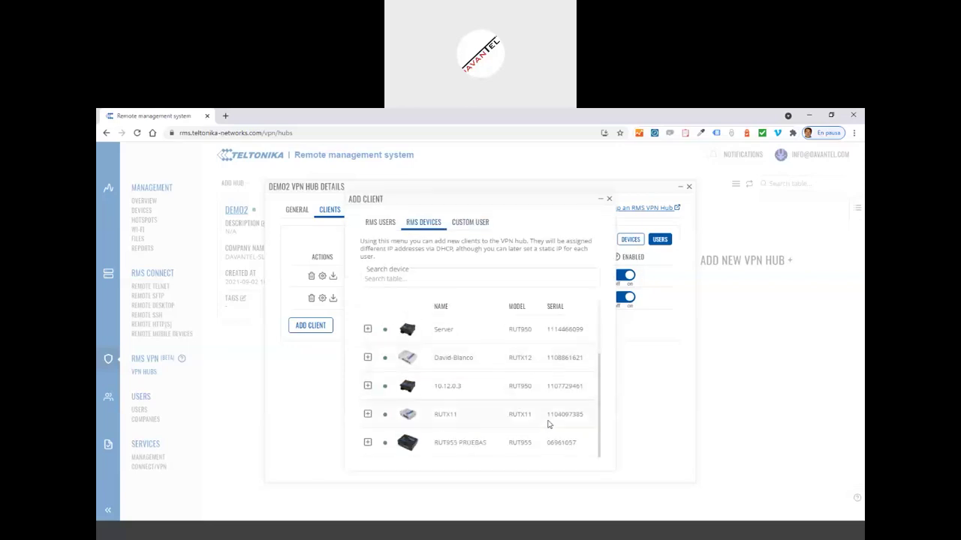
left_click(368, 415)
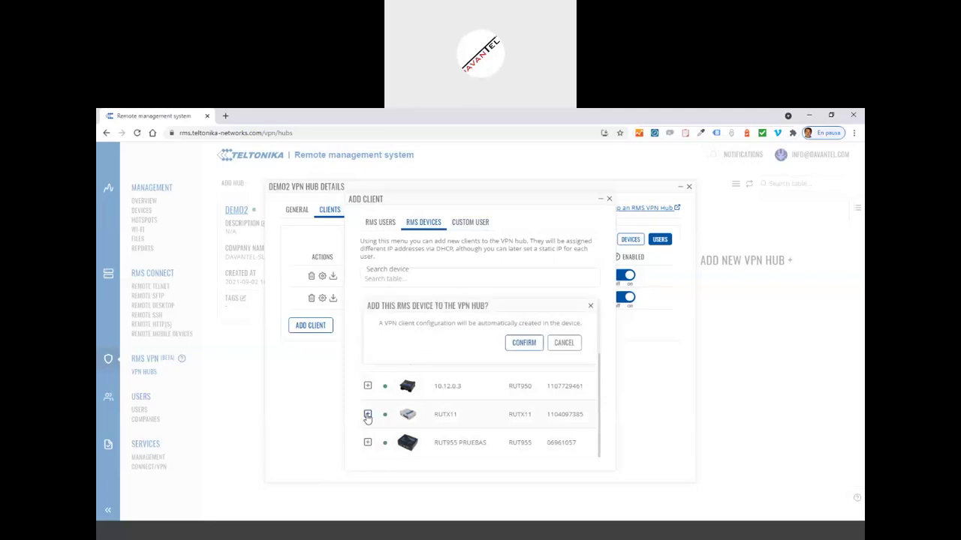
left_click(522, 346)
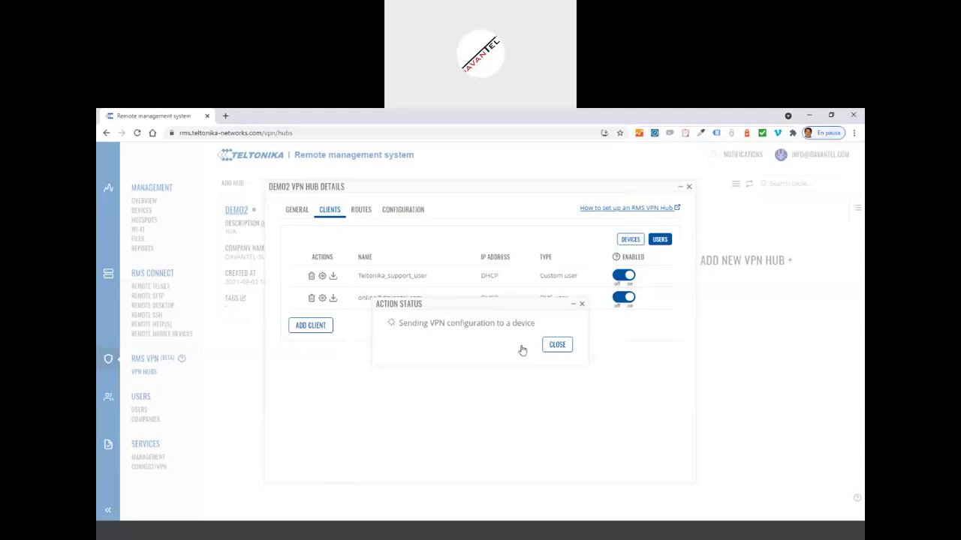
left_click(521, 346)
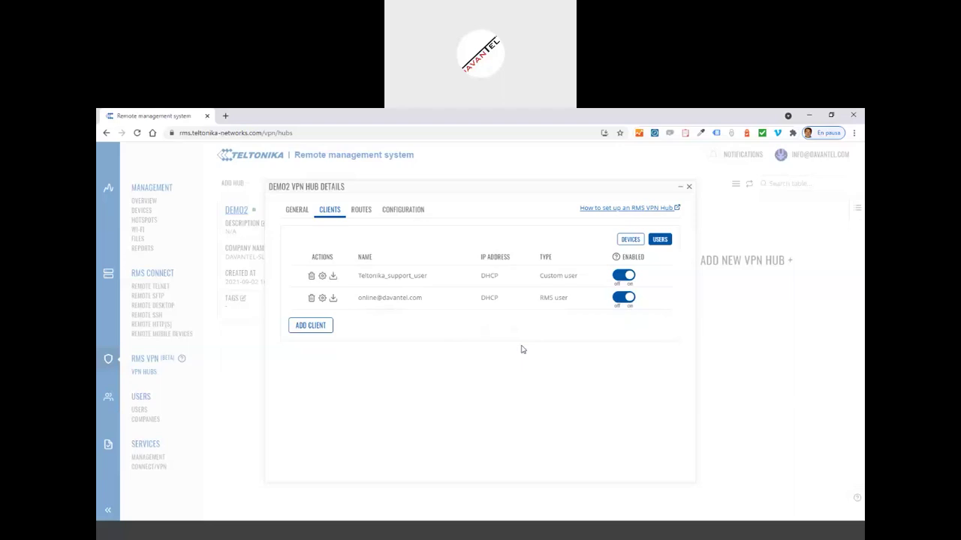
left_click(631, 239)
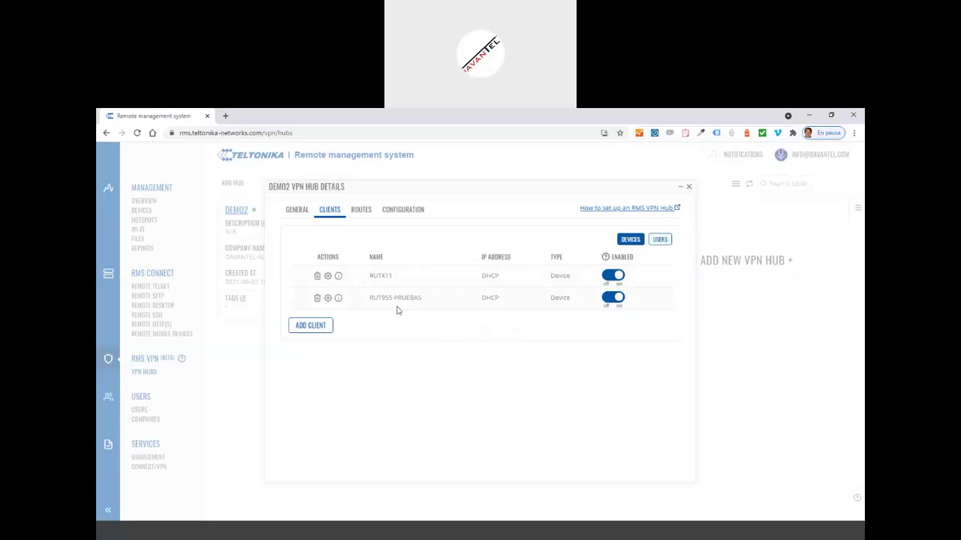
left_click(295, 213)
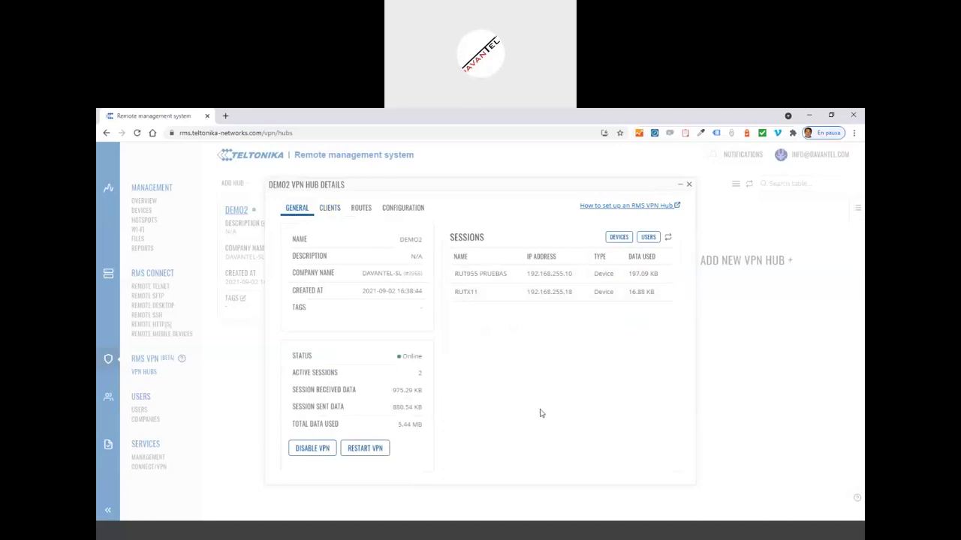
left_click(329, 209)
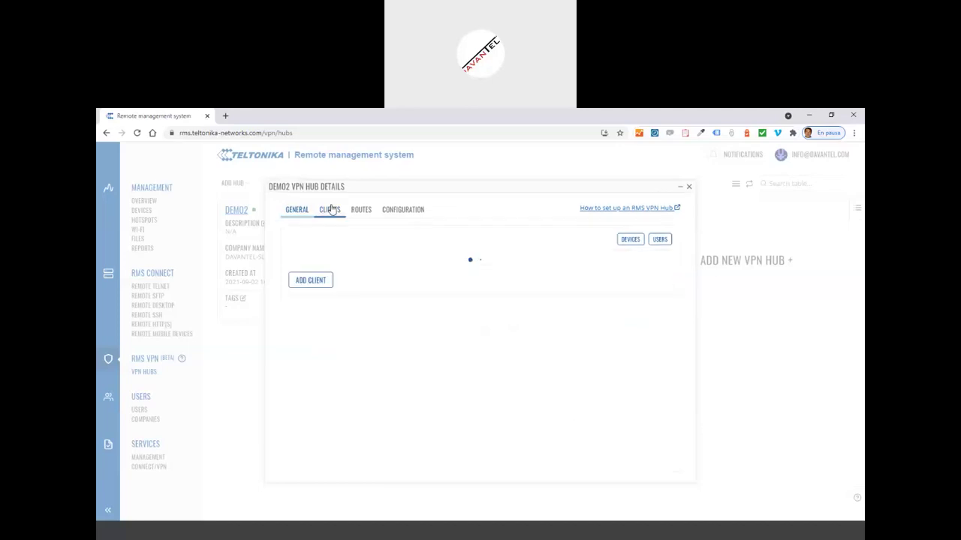
- Enable LAN forwarding for RUTX11 on the DEMO2 hub's Routes tab
left_click(361, 210)
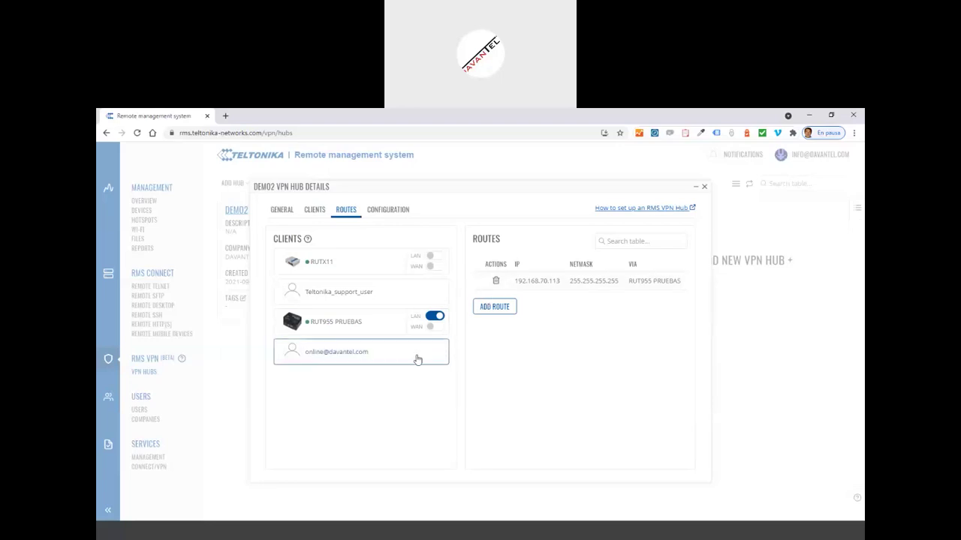
left_click(436, 257)
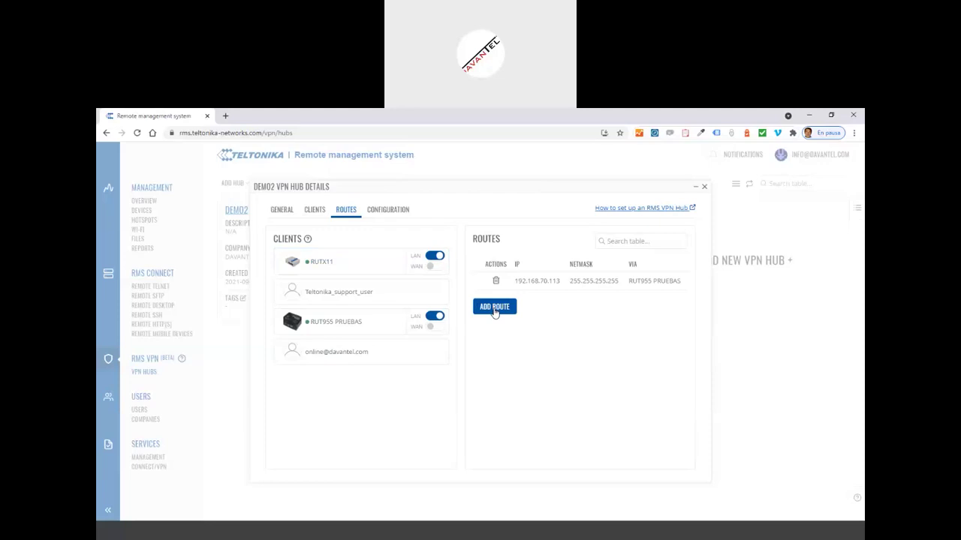
- Add a route to the Atlinks device at 192.168.2.227 via RUTX11, found by auto-scanning RUTX11
left_click(495, 308)
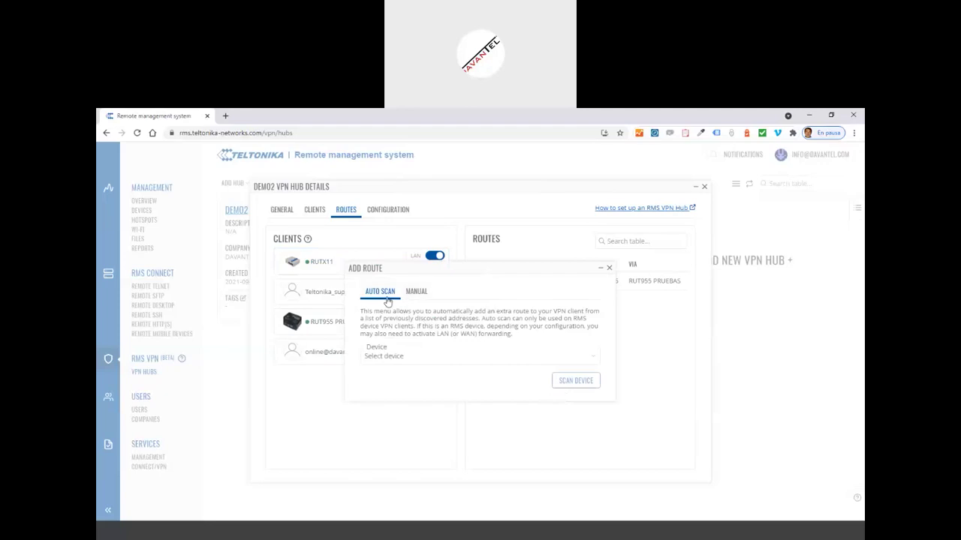
left_click(417, 292)
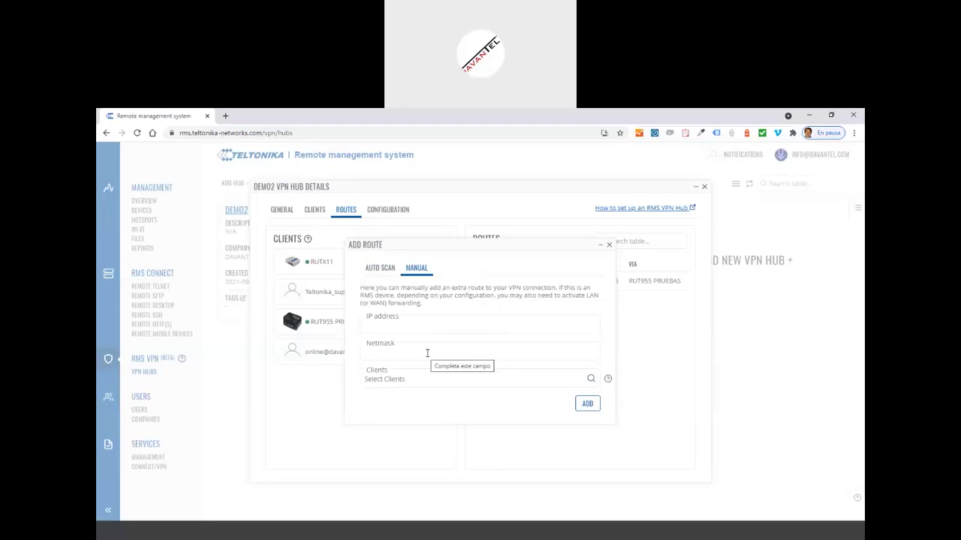
left_click(473, 380)
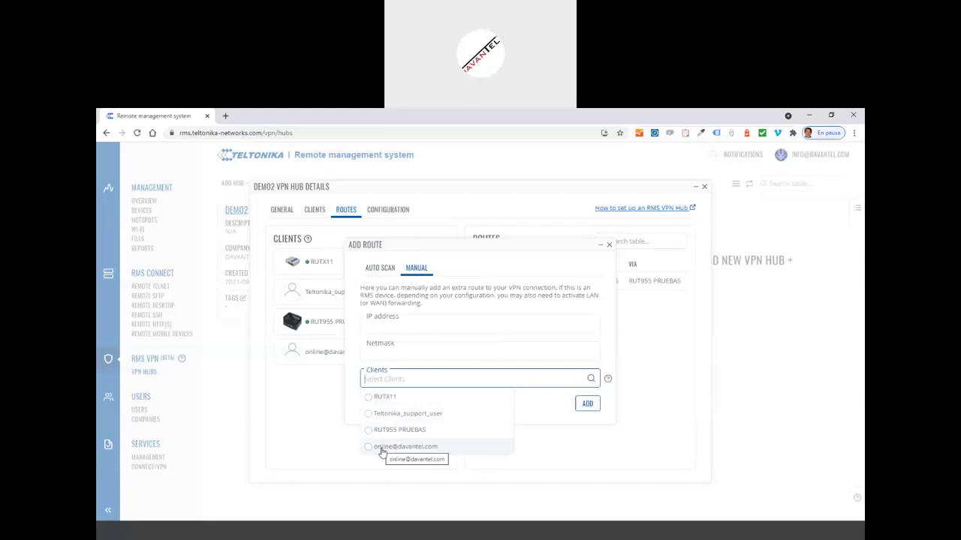
left_click(381, 269)
left_click(412, 362)
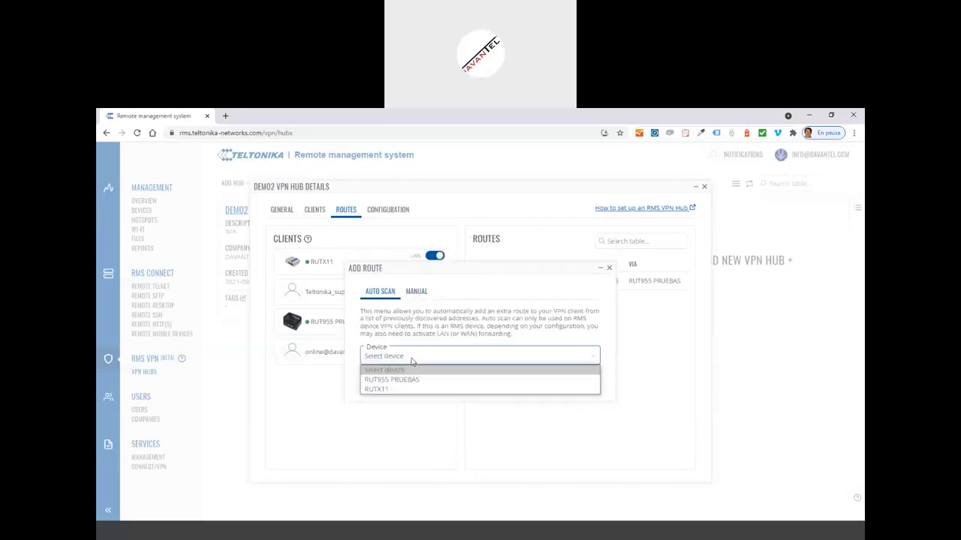
left_click(401, 388)
left_click(576, 381)
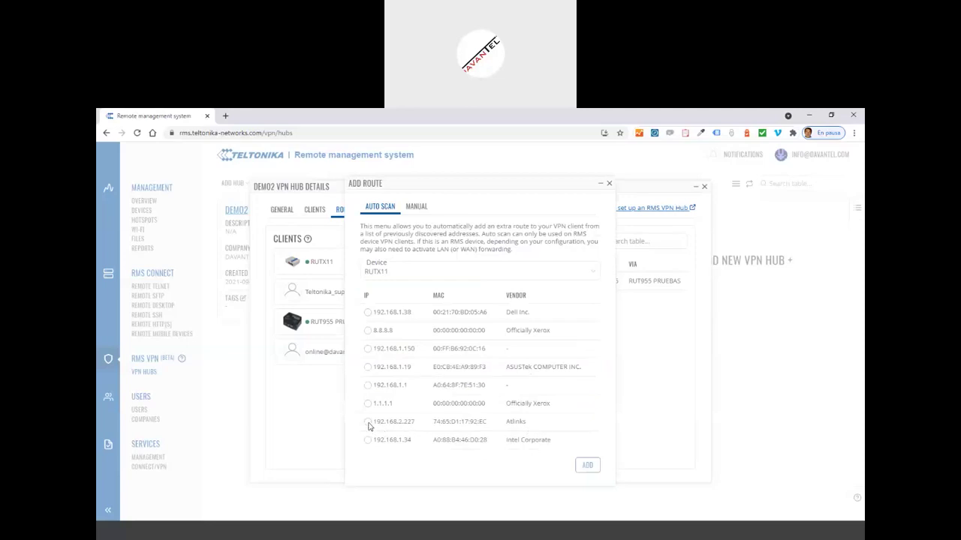
left_click(368, 423)
left_click(587, 465)
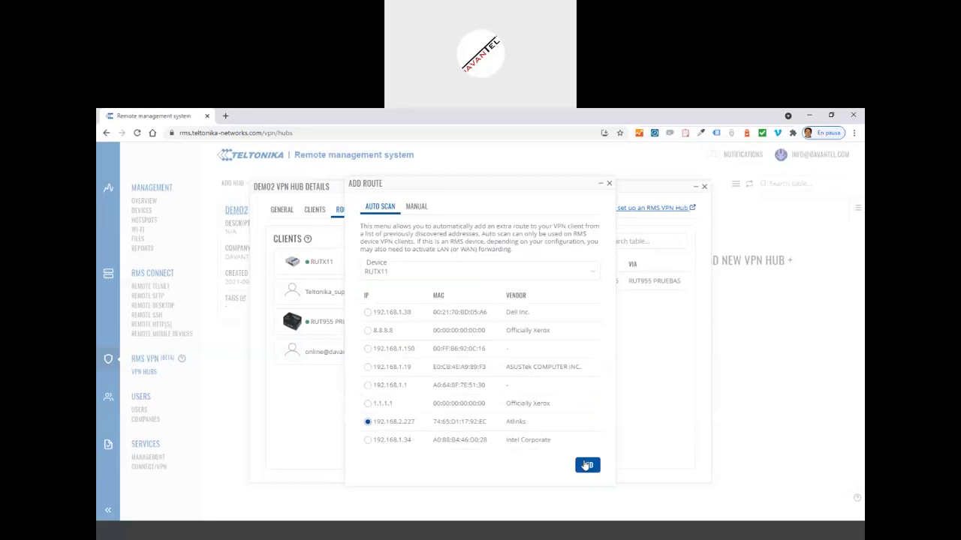
left_click(549, 393)
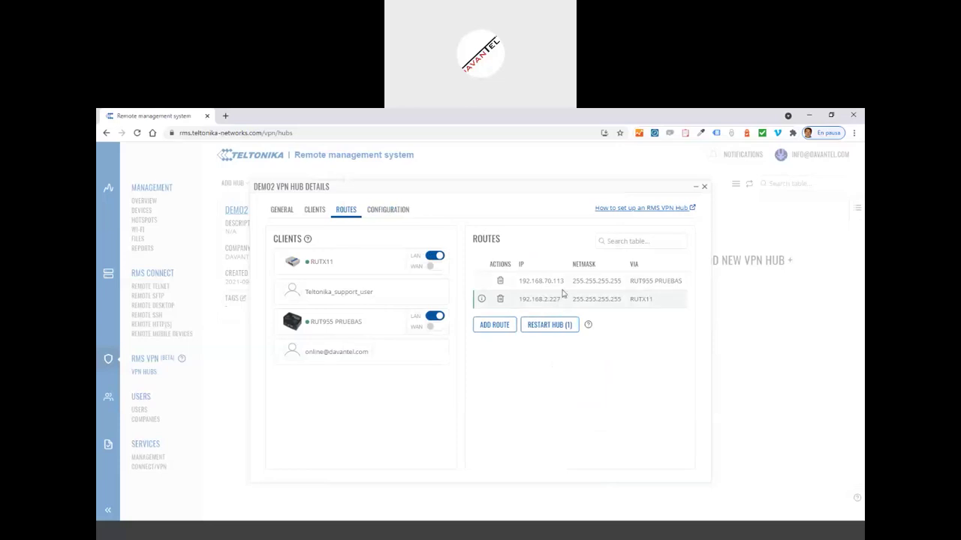
- Restart the DEMO2 hub so both routes, 192.168.70.113 and 192.168.2.227, take effect
left_click(547, 328)
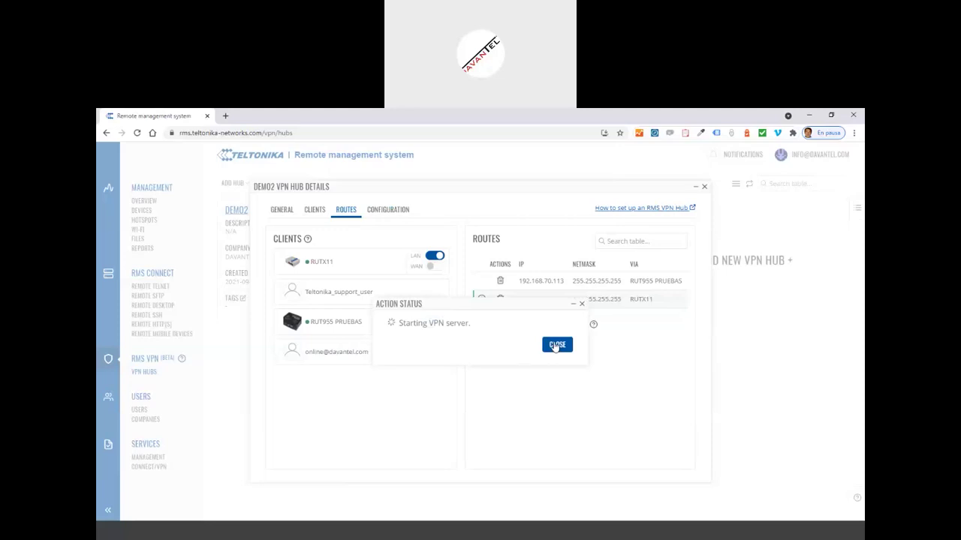
left_click(555, 345)
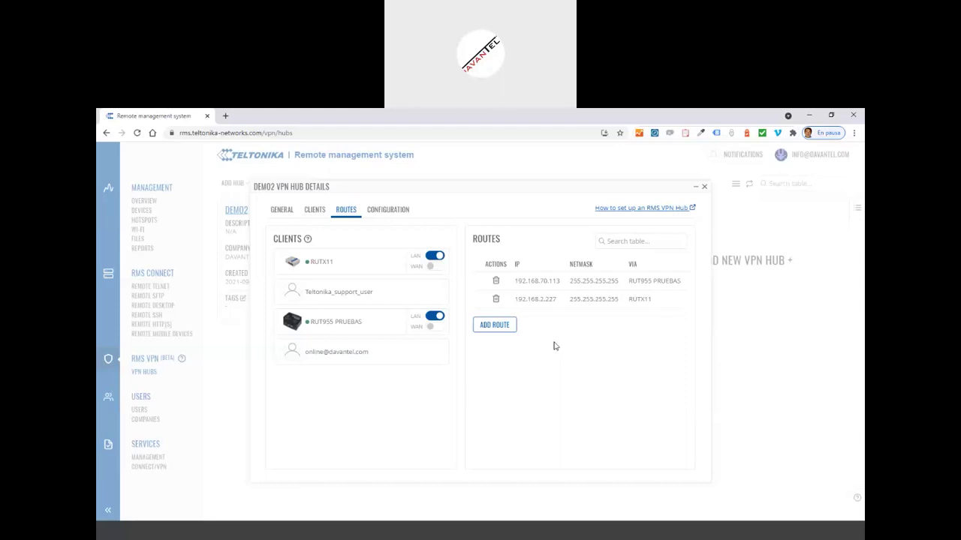
- Return to the DEMO2 hub overview showing RUT955 PRUEBAS and RUTX11 as active sessions
left_click(315, 213)
left_click(296, 210)
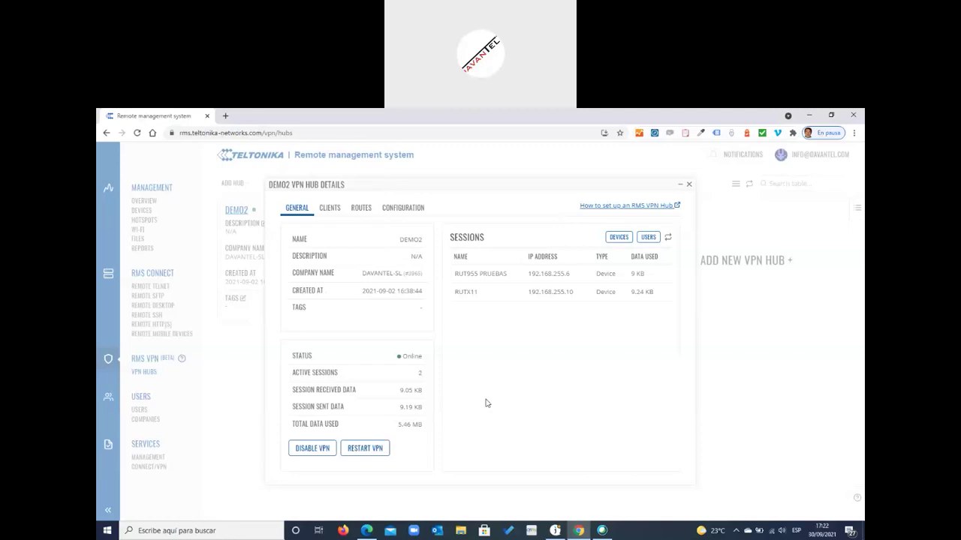
- Connect the DEMO2 OpenVPN system profile and refresh to see the RMS user session at 192.168.255.14
left_click(736, 531)
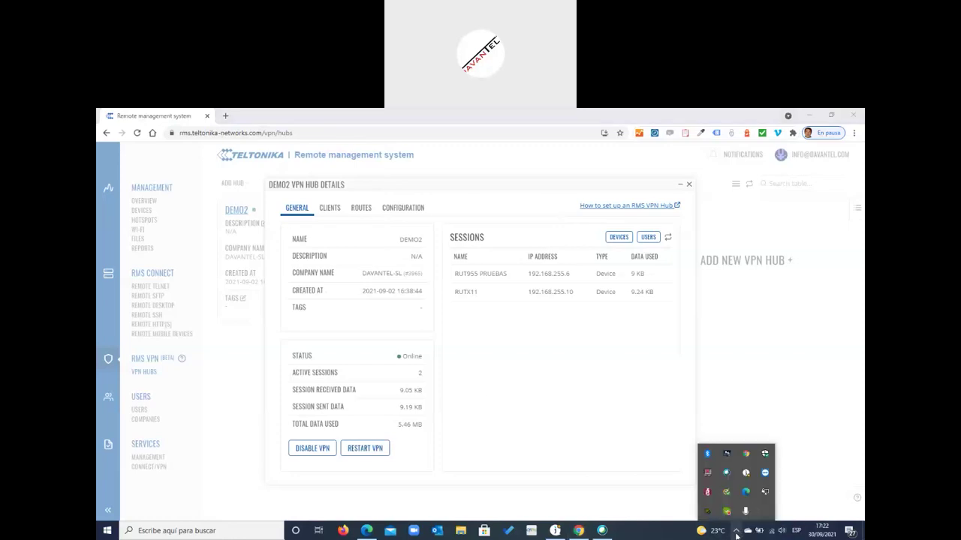
right_click(765, 493)
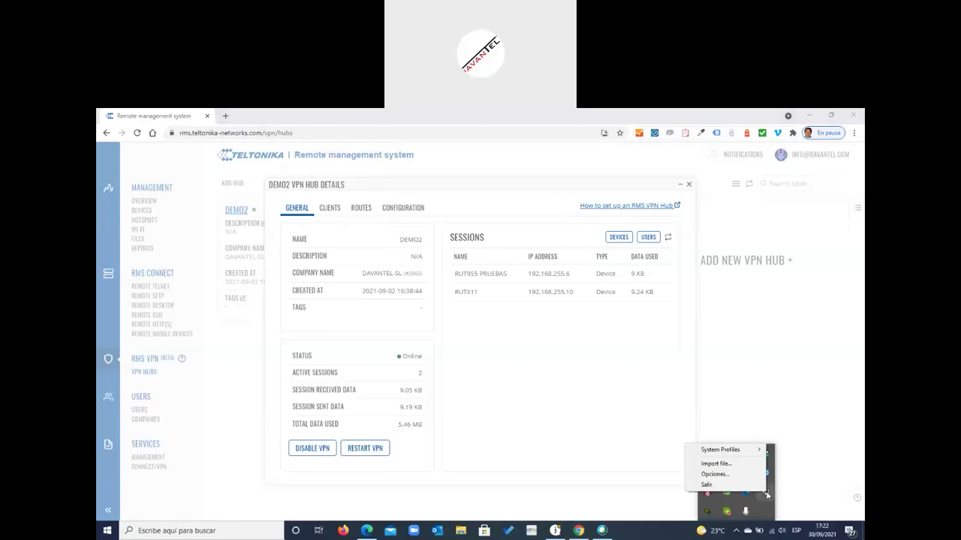
mouse_move(754, 452)
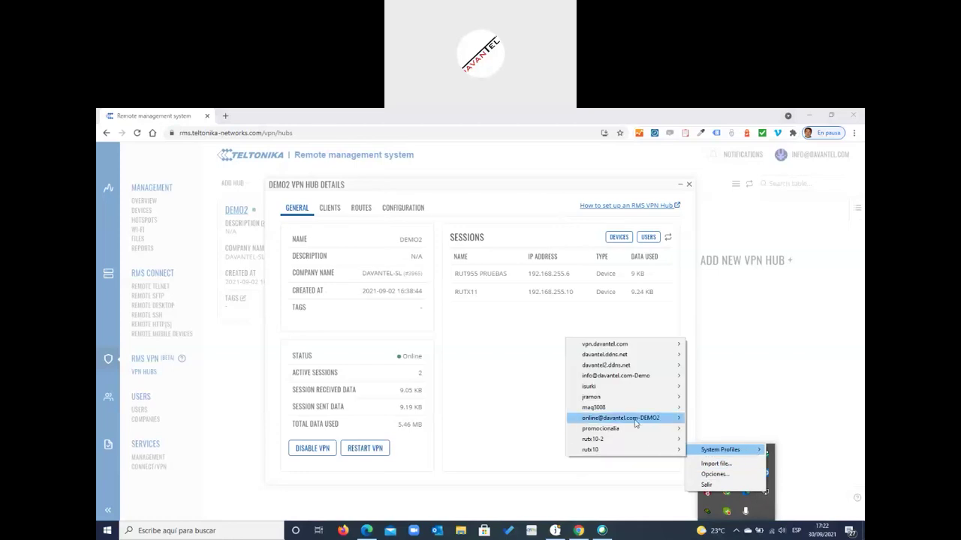
mouse_move(635, 423)
left_click(722, 420)
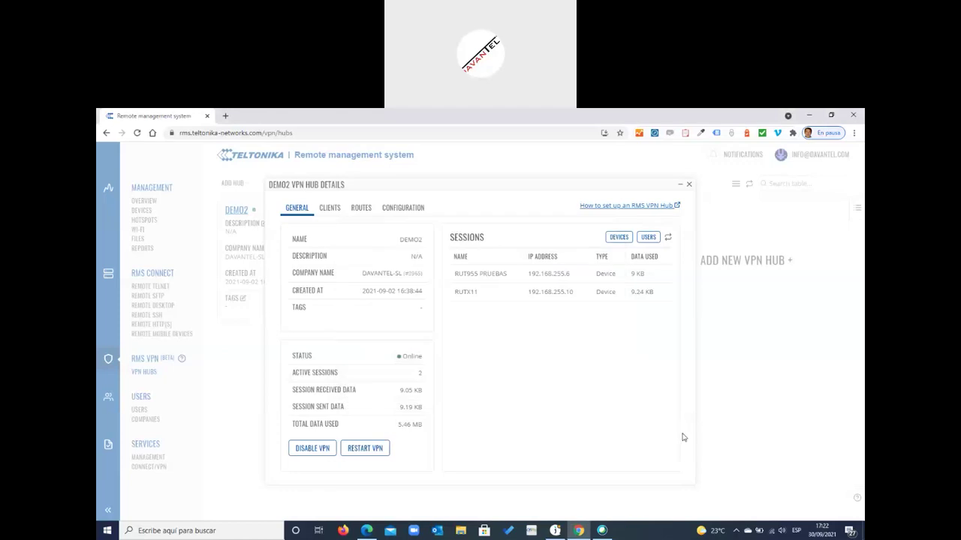
left_click(668, 239)
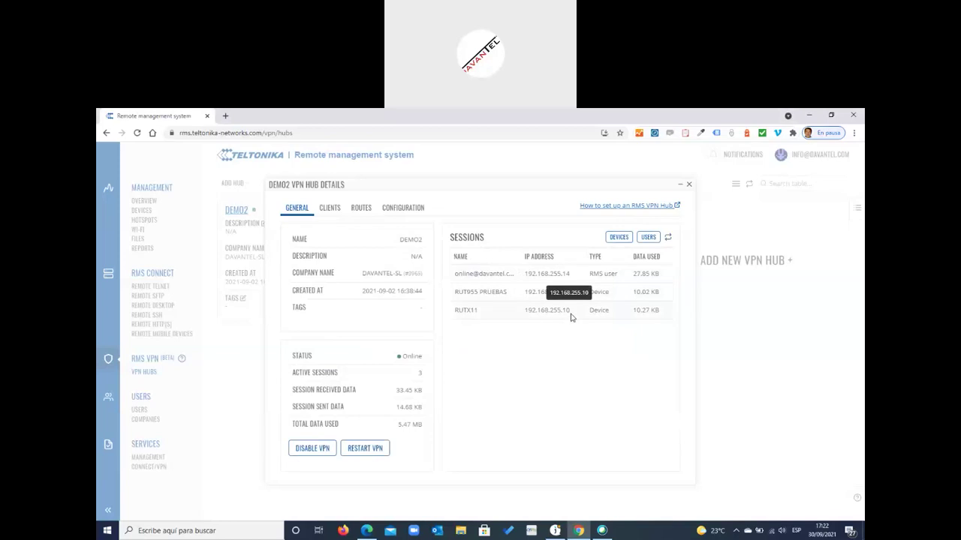
- Check the DEMO2 hub's routes list, then start a blank browser tab
left_click(361, 211)
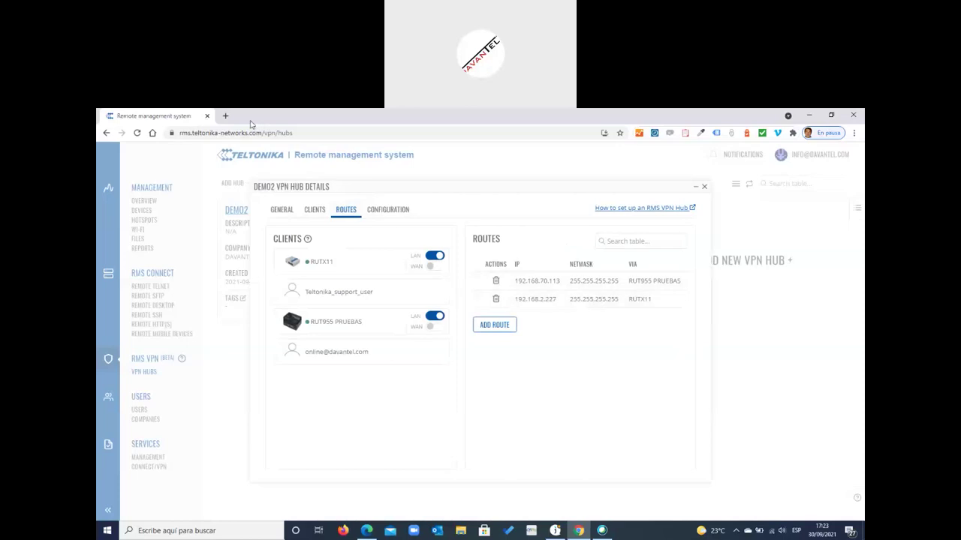
left_click(226, 117)
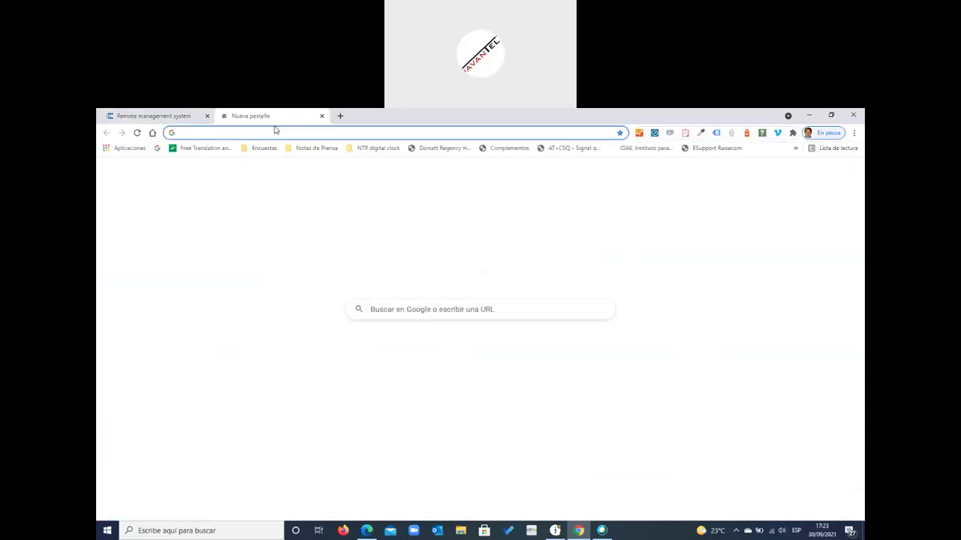
- Browse to 192.168.2.227 and reload after the connection-refused error
type("192.16")
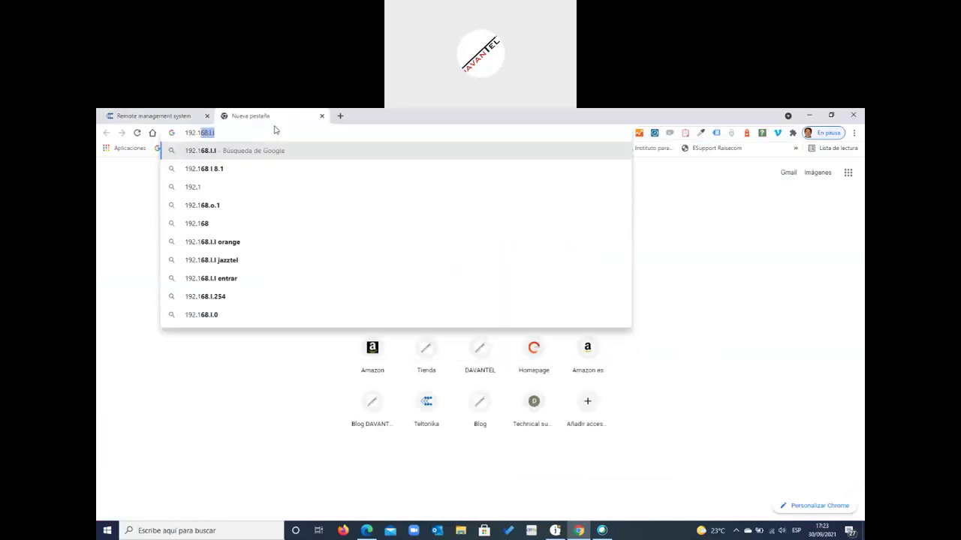
type("8.")
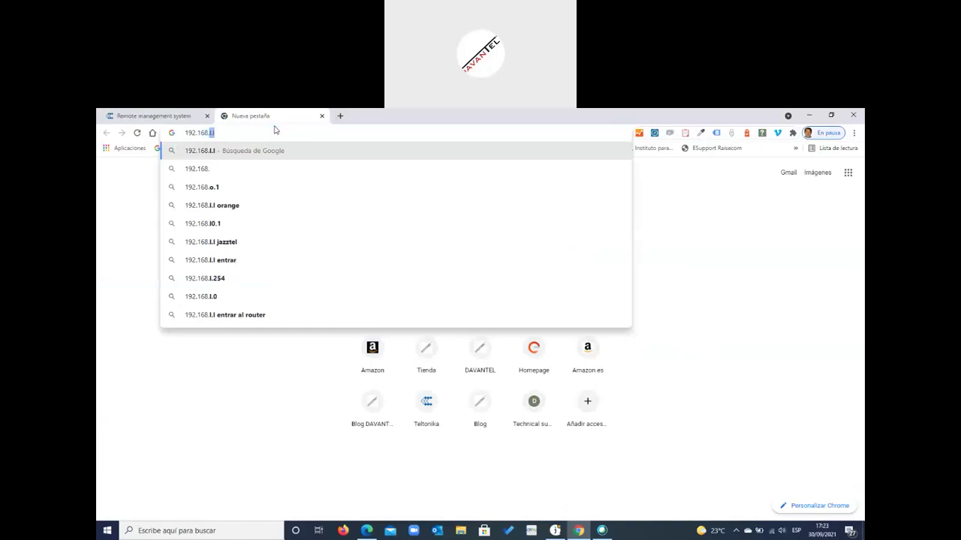
type("2.227")
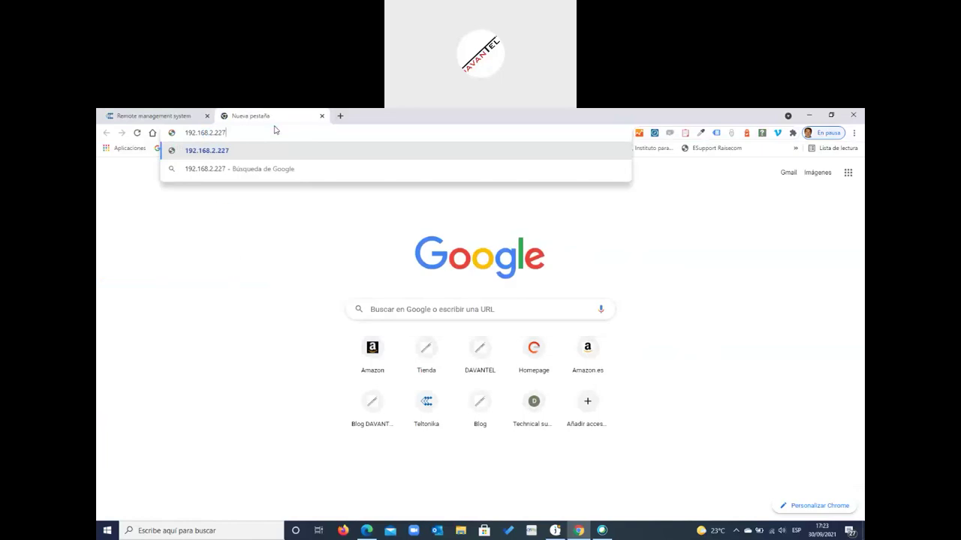
key("Return")
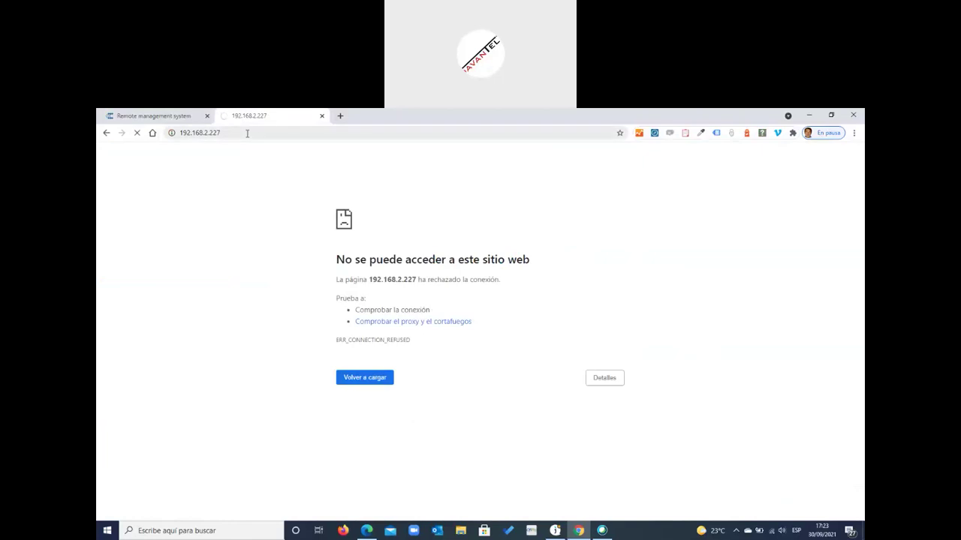
left_click(367, 379)
- Load the NPort 5110 console at 192.168.70.113 in a new tab, then retry 192.168.2.227
left_click(340, 116)
type("192")
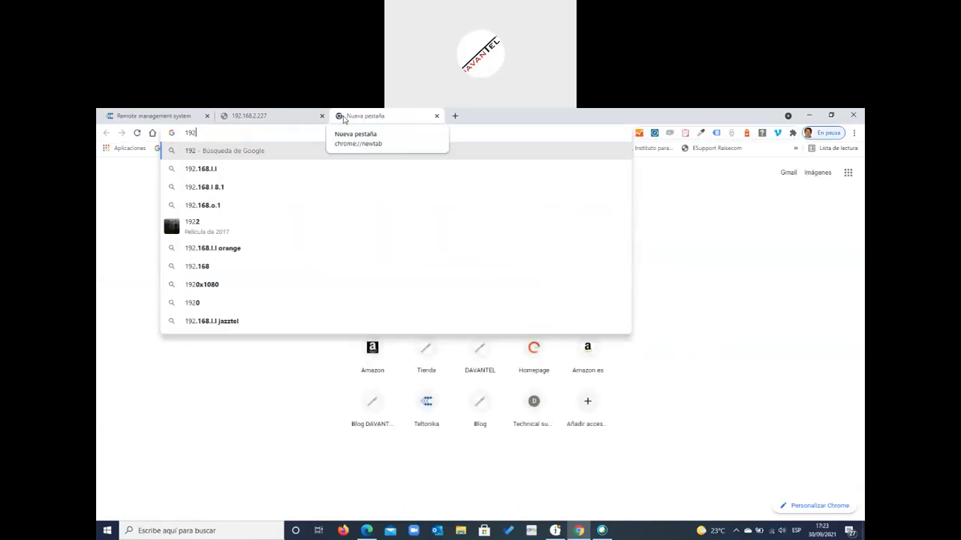
type(".168.")
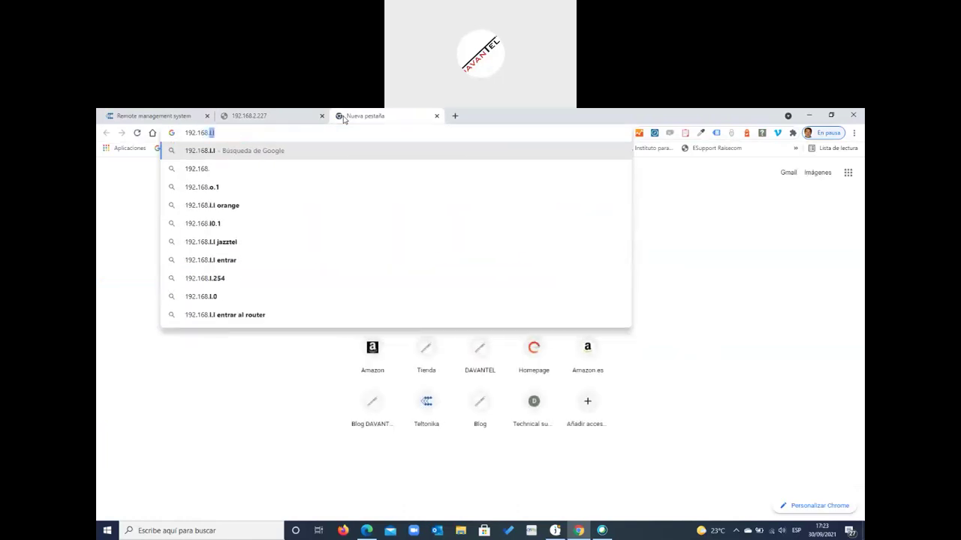
type("70.113")
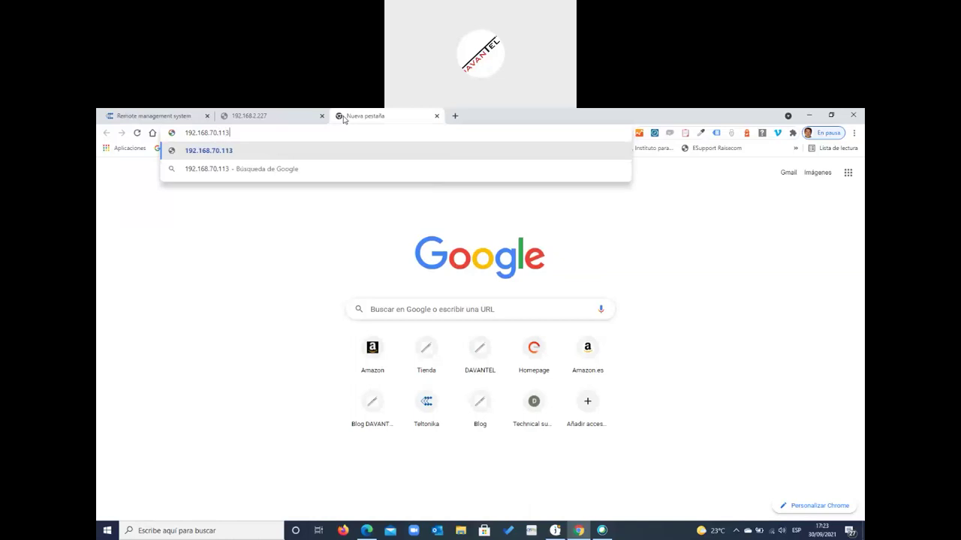
key("Return")
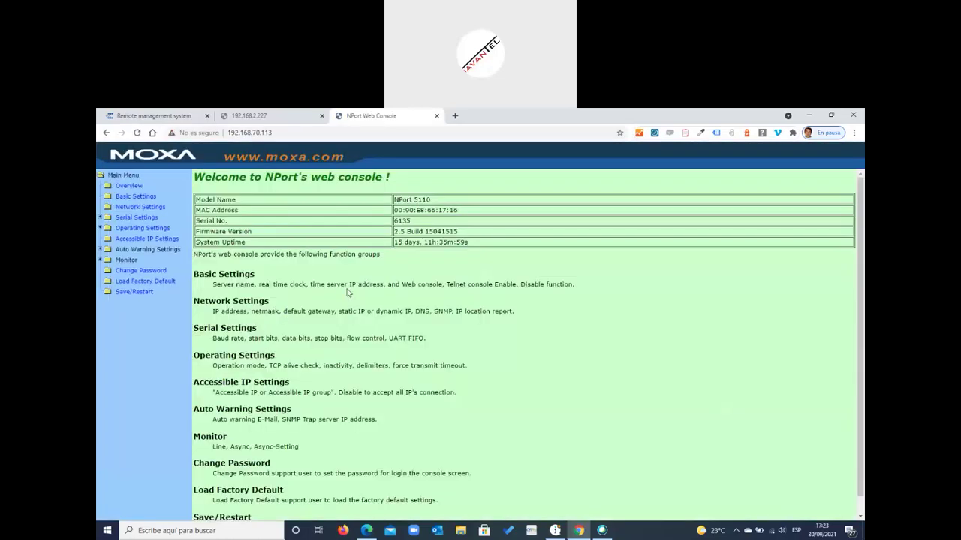
left_click(287, 118)
left_click(366, 379)
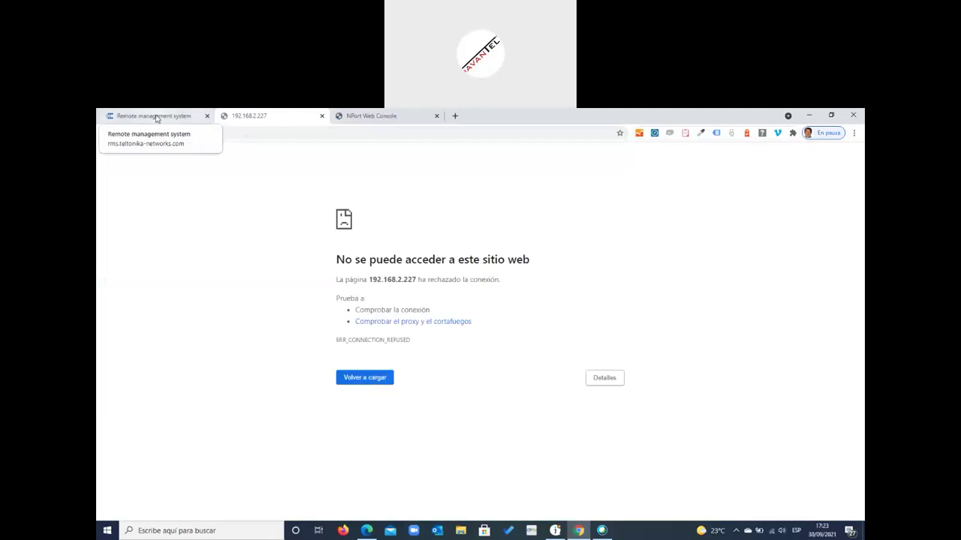
left_click(156, 117)
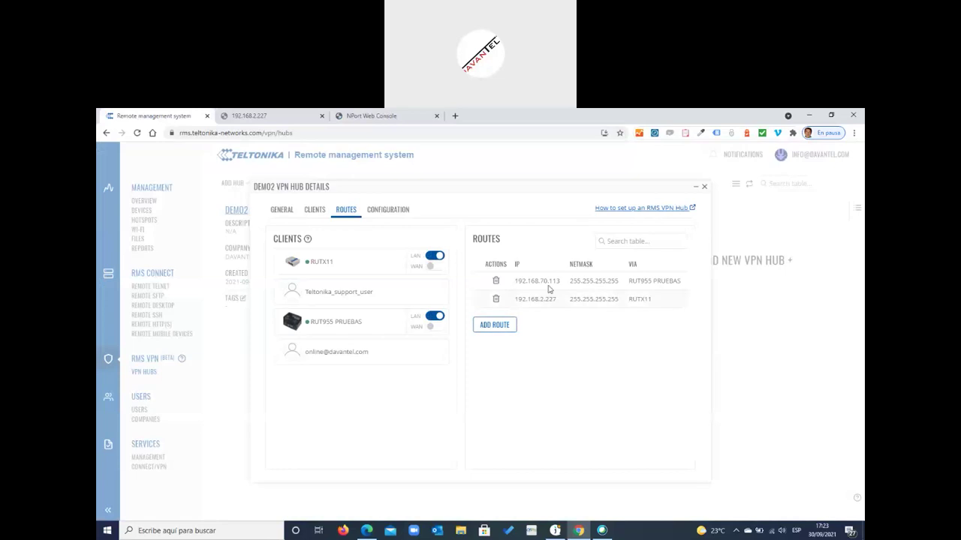
left_click(315, 211)
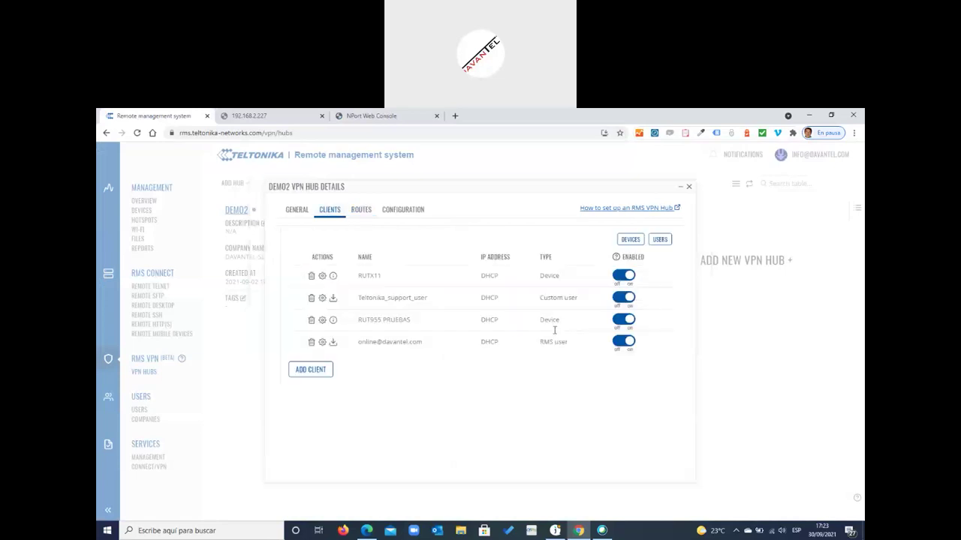
left_click(297, 212)
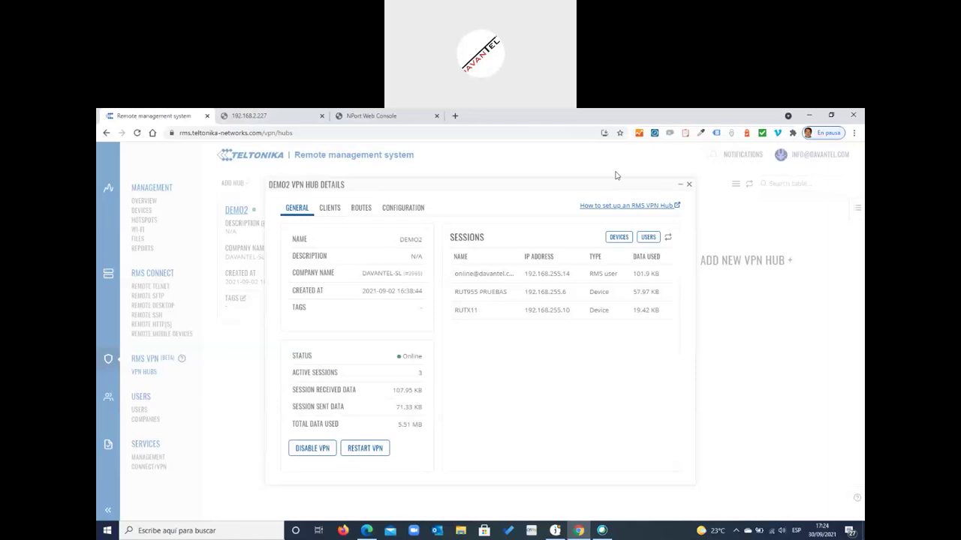
left_click(248, 117)
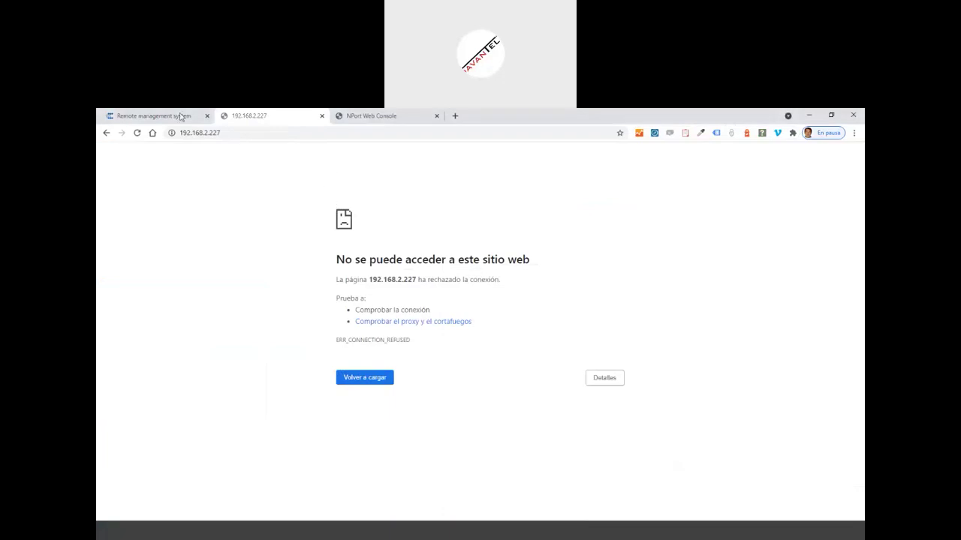
left_click(320, 130)
type("192.168.")
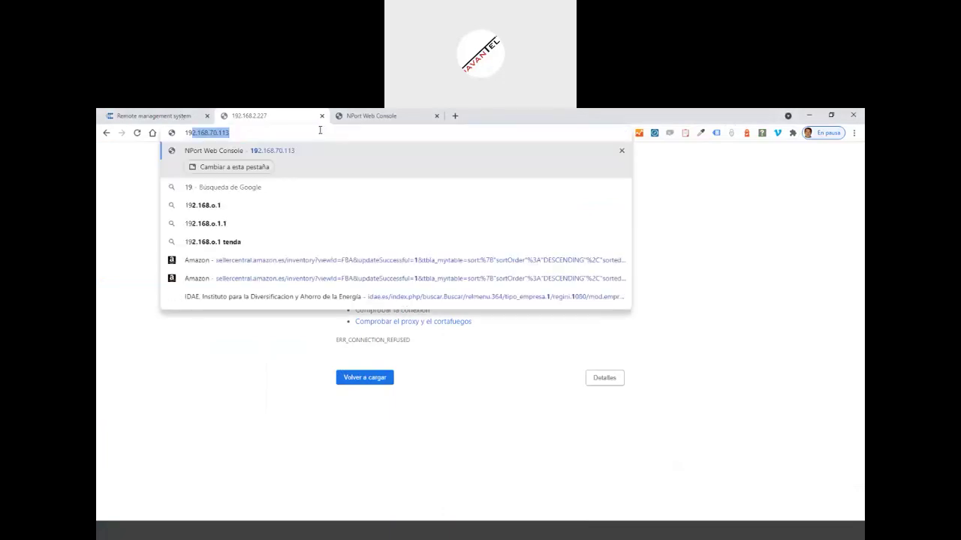
type("255.10")
key("Return")
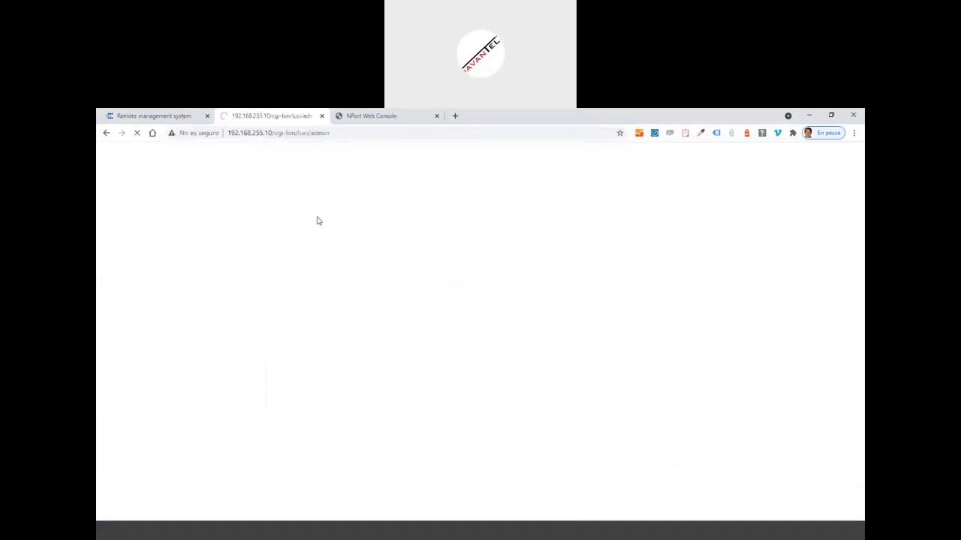
left_click(363, 132)
type("192.1")
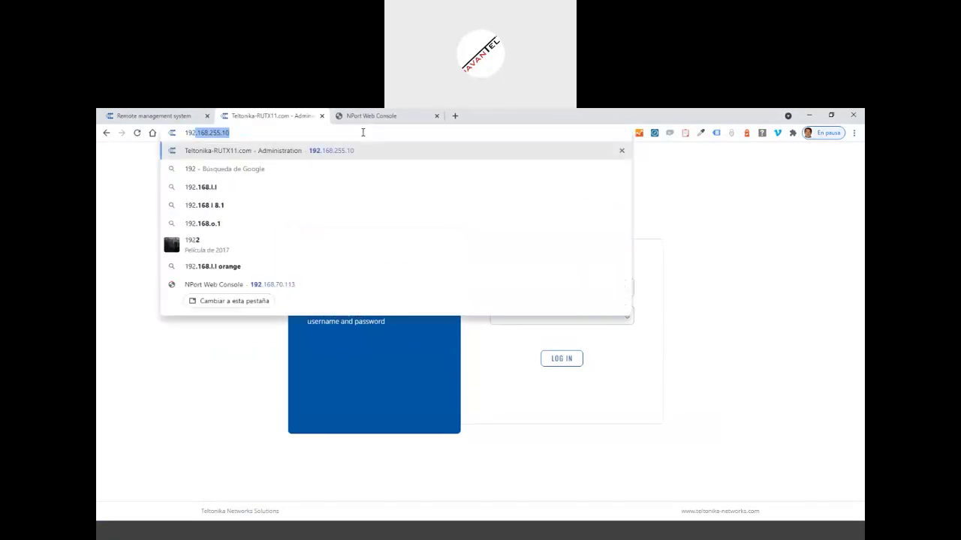
type("68.2")
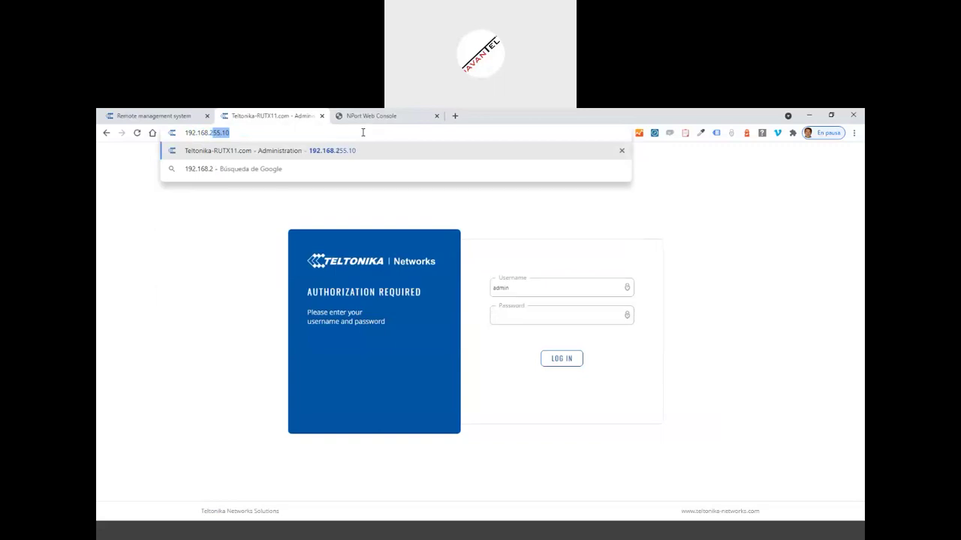
type(".227")
key("Return")
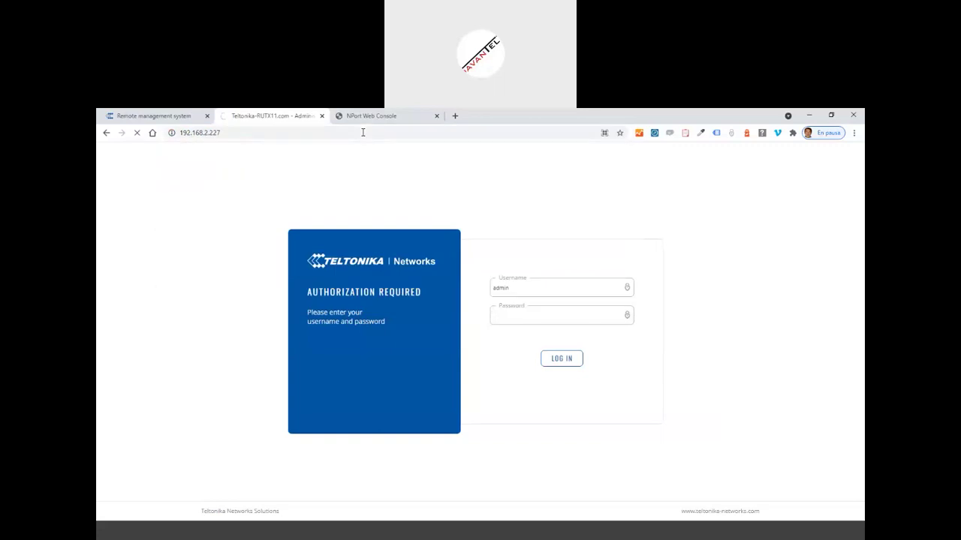